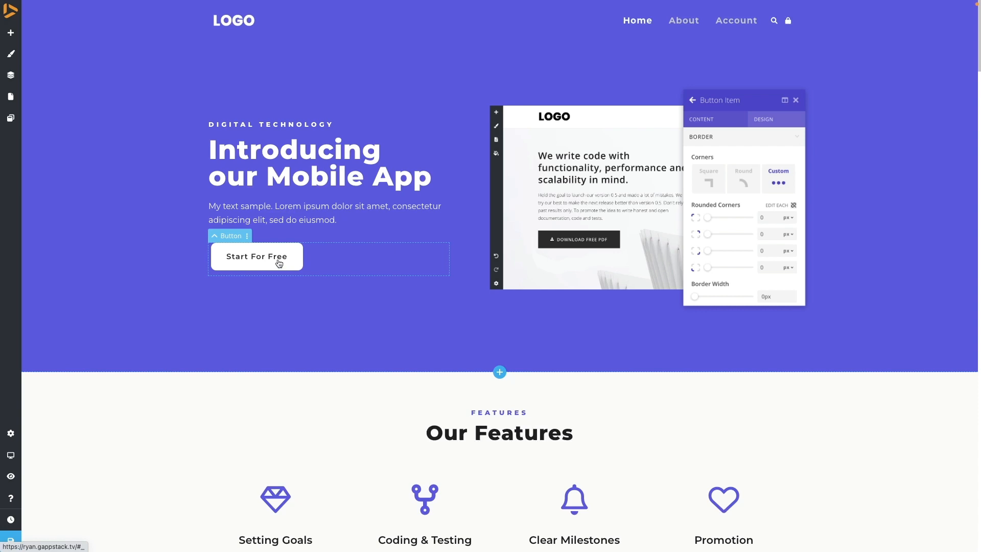
- Change the hero button's caption to "Learn More"
{"action": "left_click", "coordinate": [277, 260]}
{"action": "left_click_drag", "start_coordinate": [287, 261], "coordinate": [233, 256]}
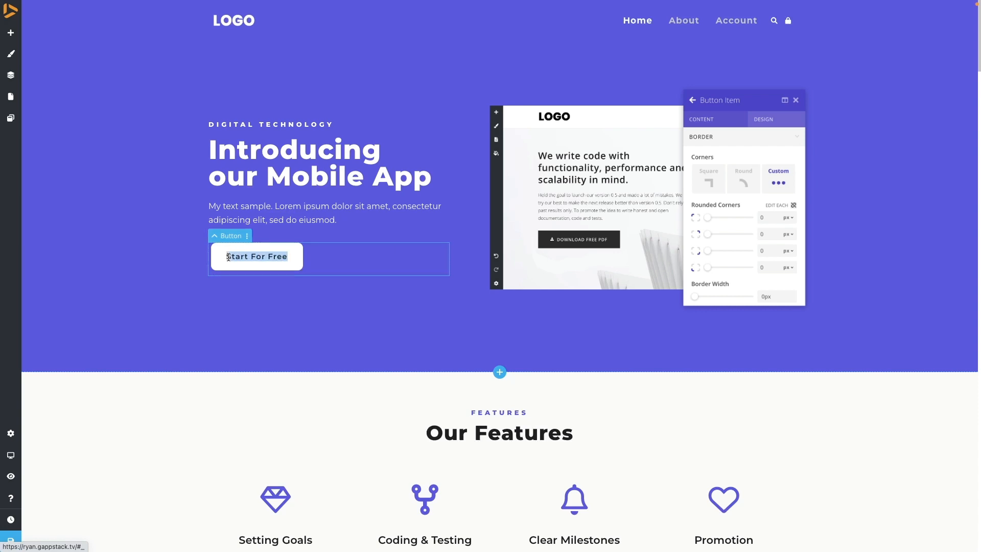
{"action": "type", "text": "Learn More"}
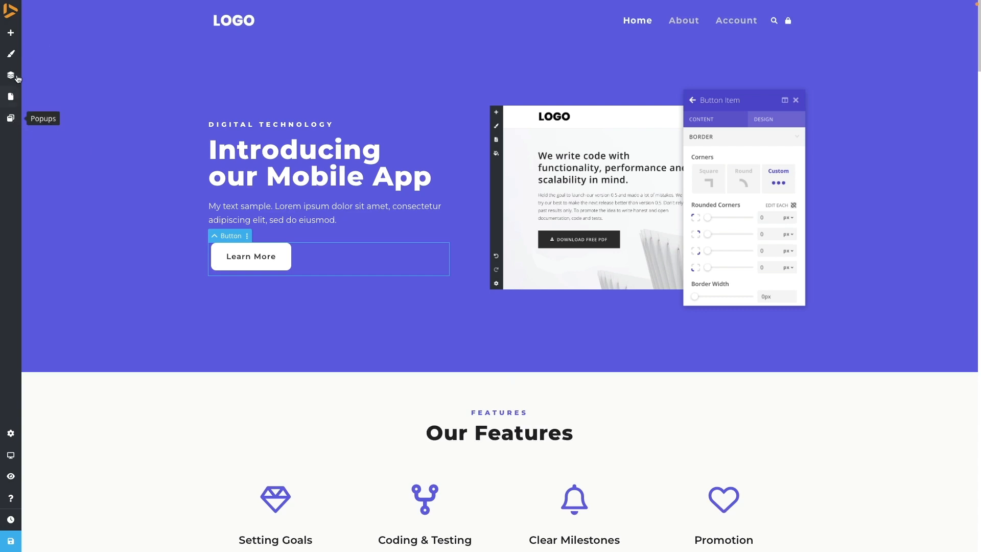
- Add a new popup from the premade "Download our eBook" template
{"action": "left_click", "coordinate": [11, 119]}
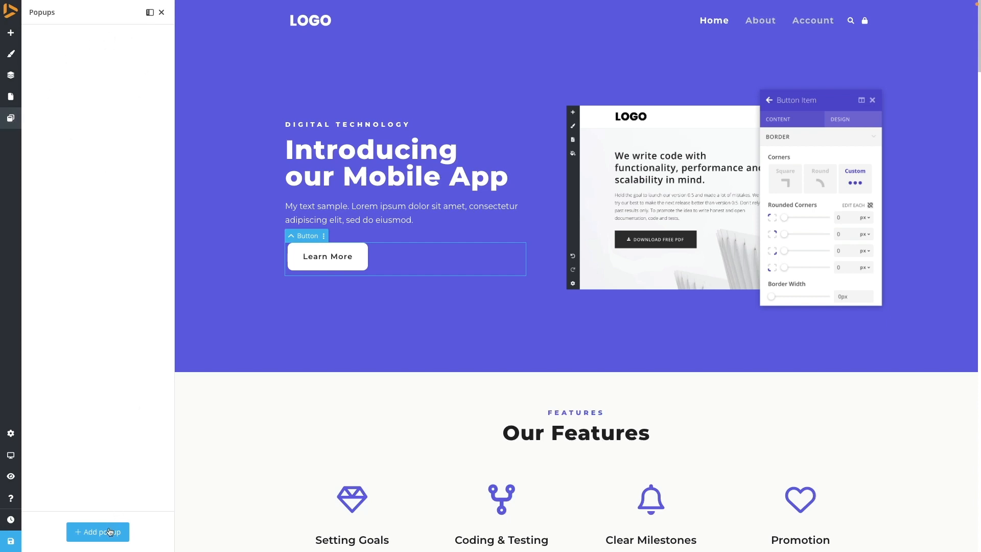
{"action": "left_click", "coordinate": [93, 537]}
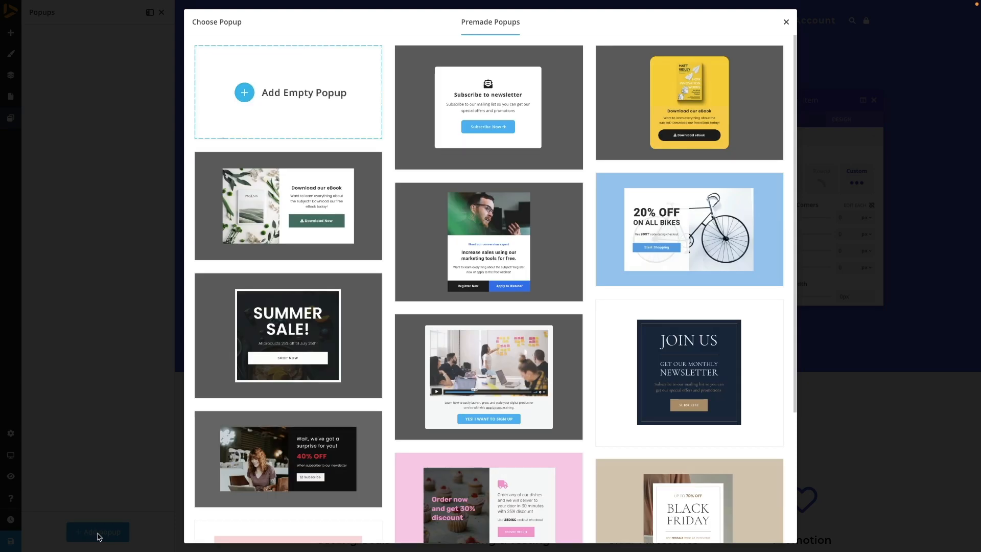
{"action": "scroll", "coordinate": [554, 262], "scroll_direction": "down", "scroll_amount": 1}
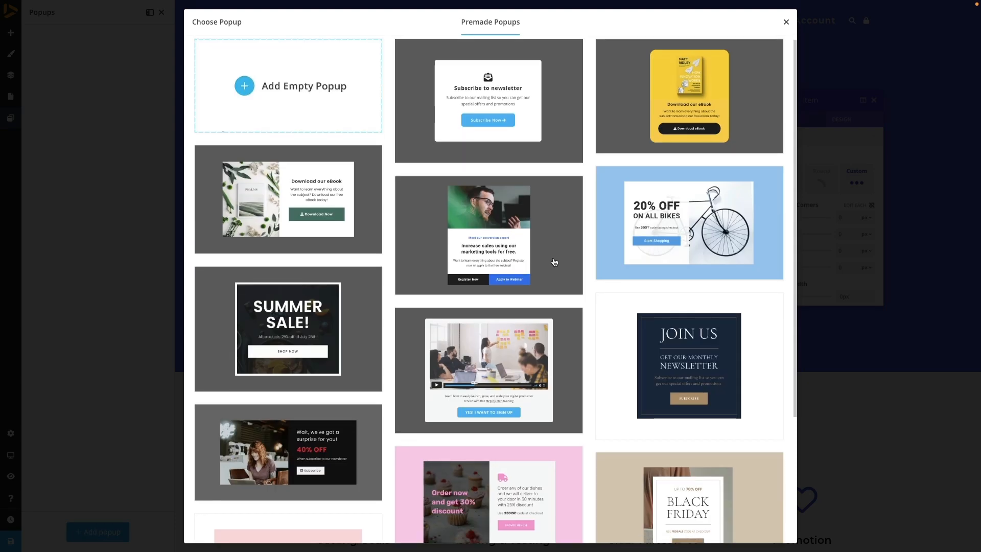
{"action": "scroll", "coordinate": [280, 193], "scroll_direction": "up", "scroll_amount": 1}
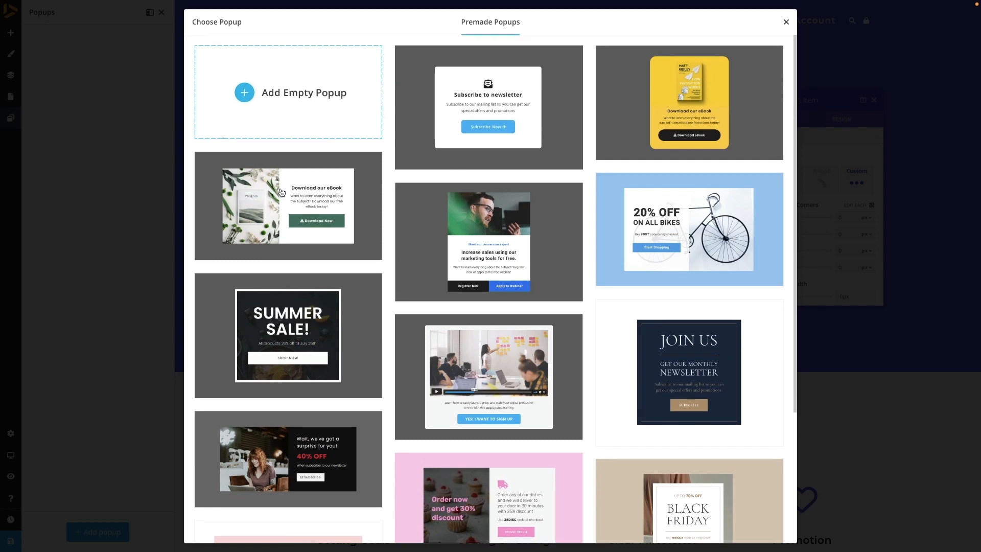
{"action": "left_click", "coordinate": [306, 203]}
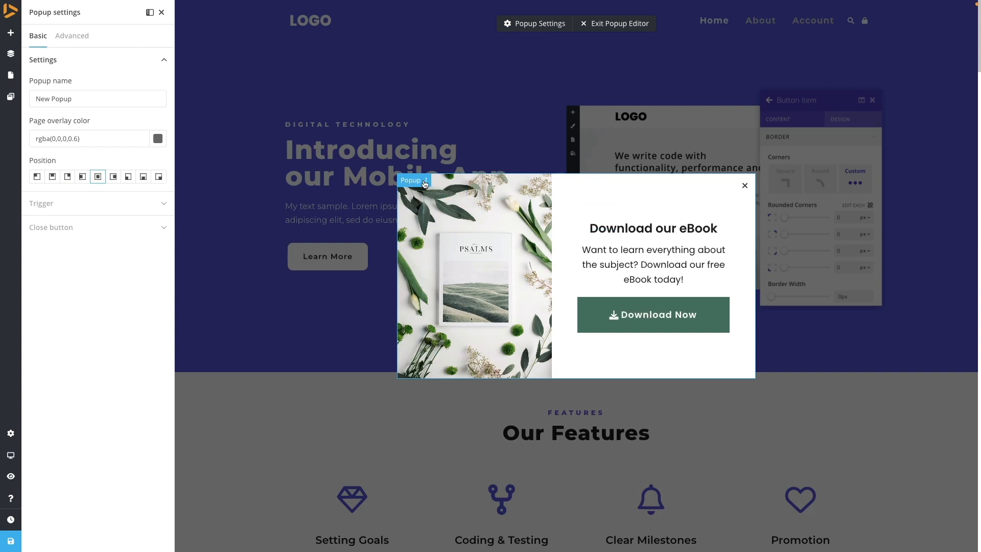
- Select the popup's image column and open its background settings
{"action": "left_click", "coordinate": [417, 209]}
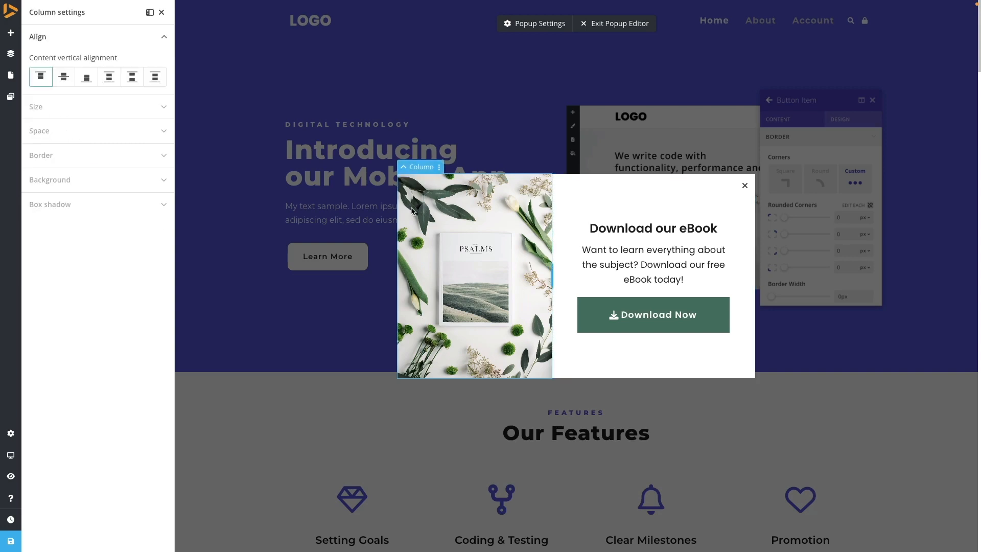
{"action": "left_click", "coordinate": [403, 167]}
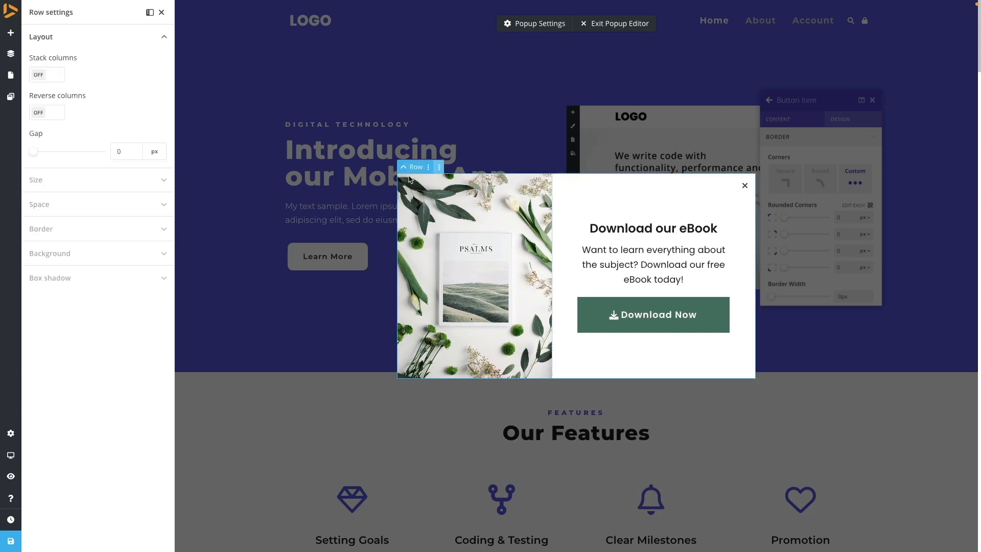
{"action": "left_click", "coordinate": [414, 206]}
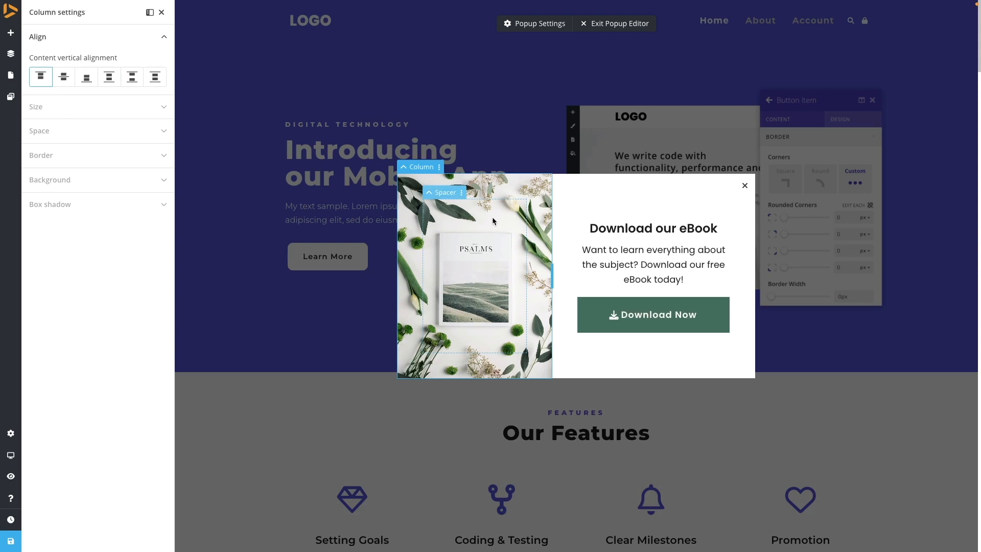
{"action": "right_click", "coordinate": [630, 250]}
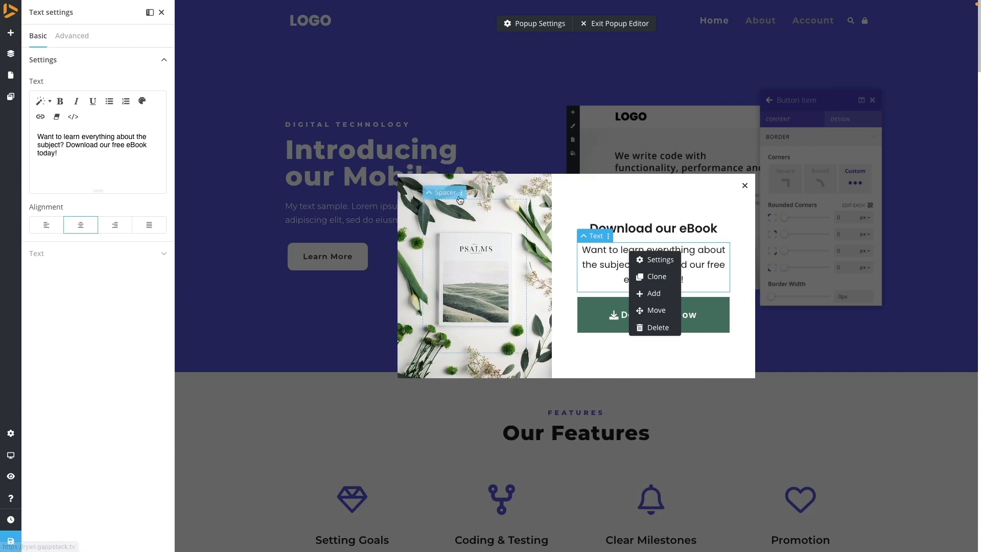
{"action": "left_click", "coordinate": [412, 185]}
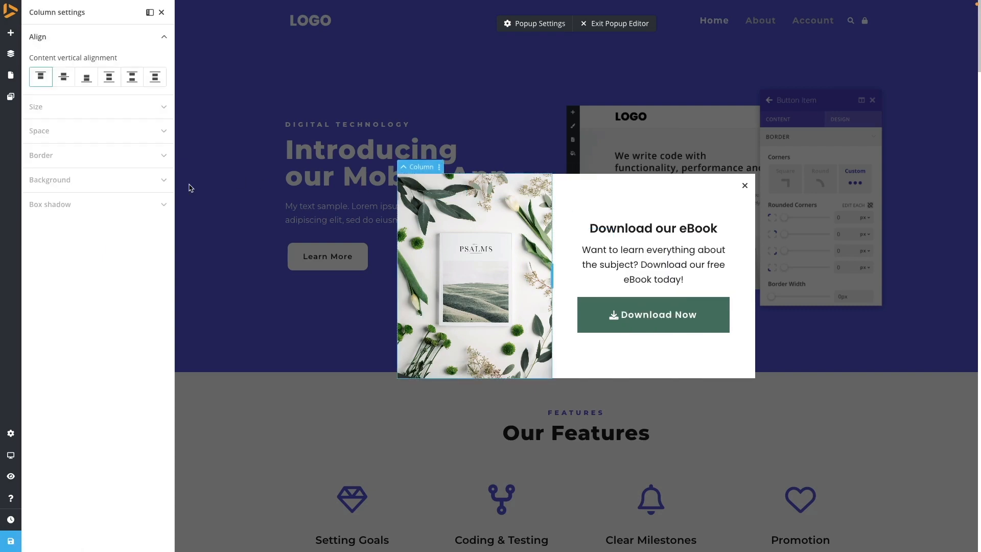
{"action": "left_click", "coordinate": [62, 180]}
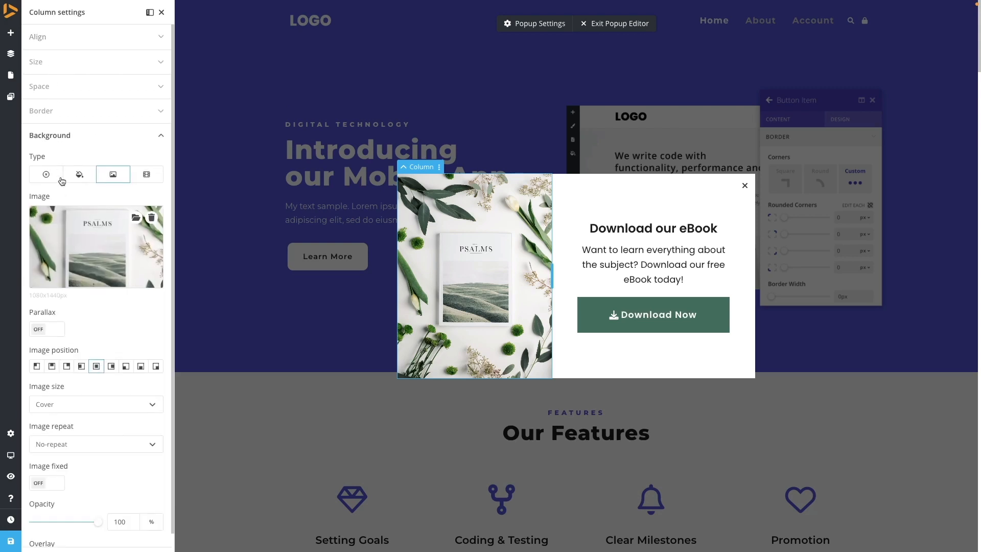
- Replace the column's background image with a robot photo from an Unsplash search for "tech"
{"action": "left_click", "coordinate": [136, 219]}
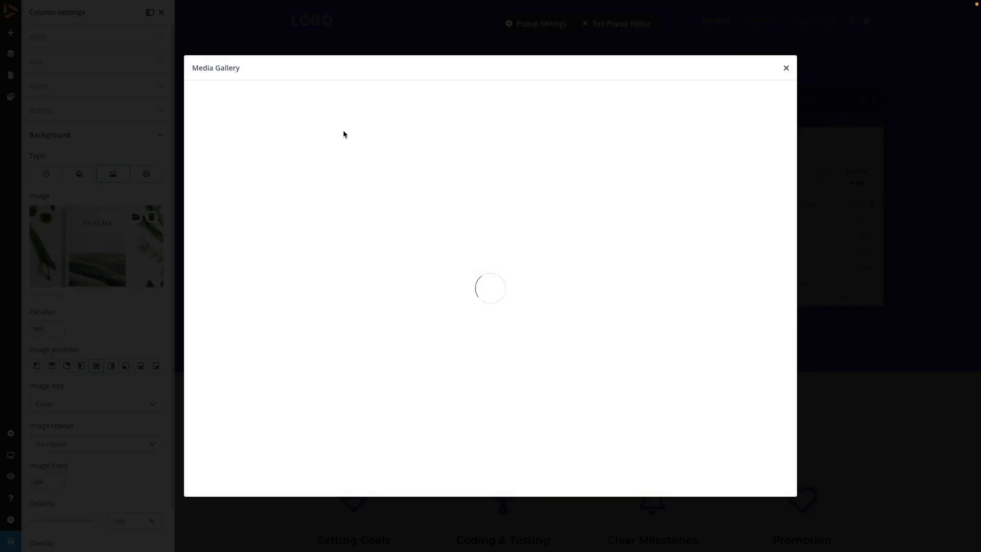
{"action": "left_click", "coordinate": [215, 125]}
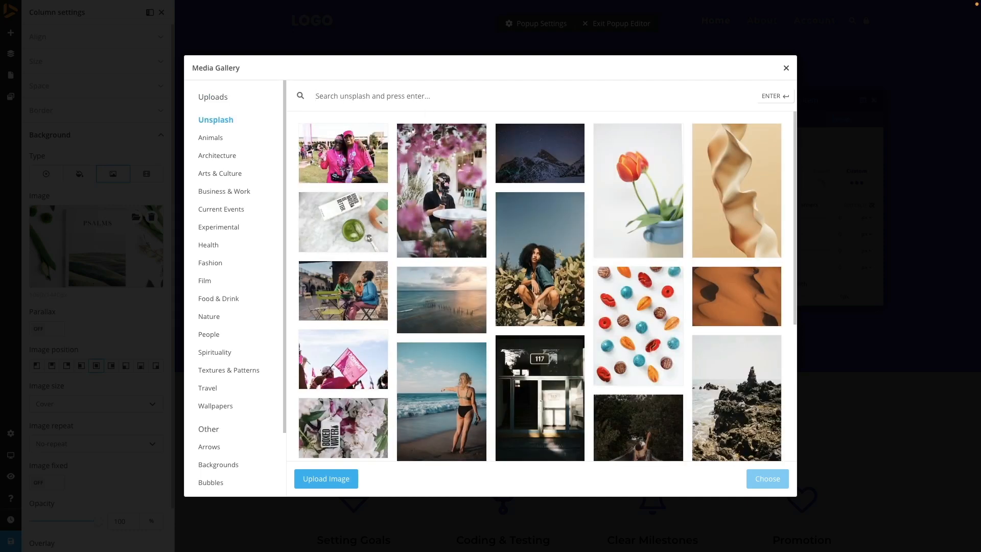
{"action": "type", "text": "tech"}
{"action": "key", "text": "Return"}
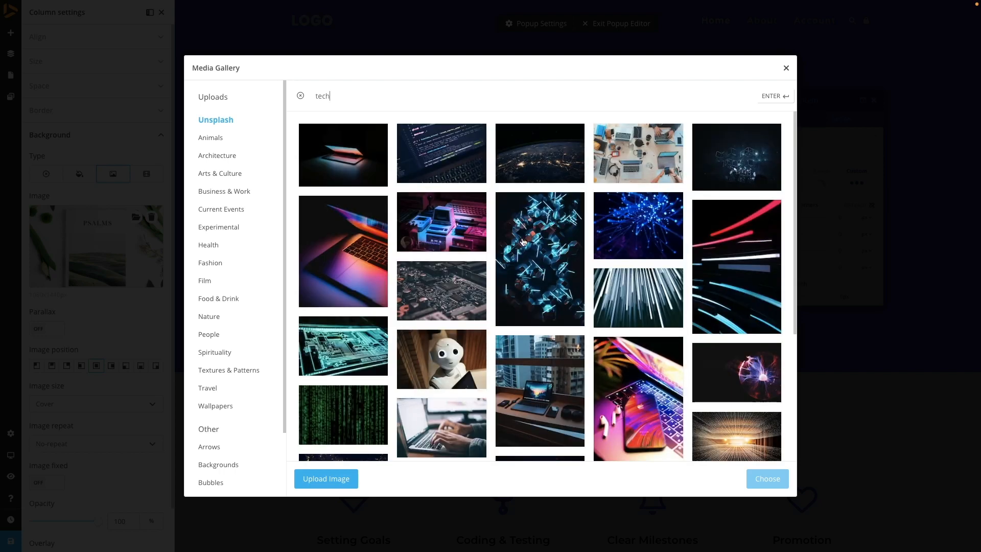
{"action": "scroll", "coordinate": [654, 327], "scroll_direction": "down", "scroll_amount": 1}
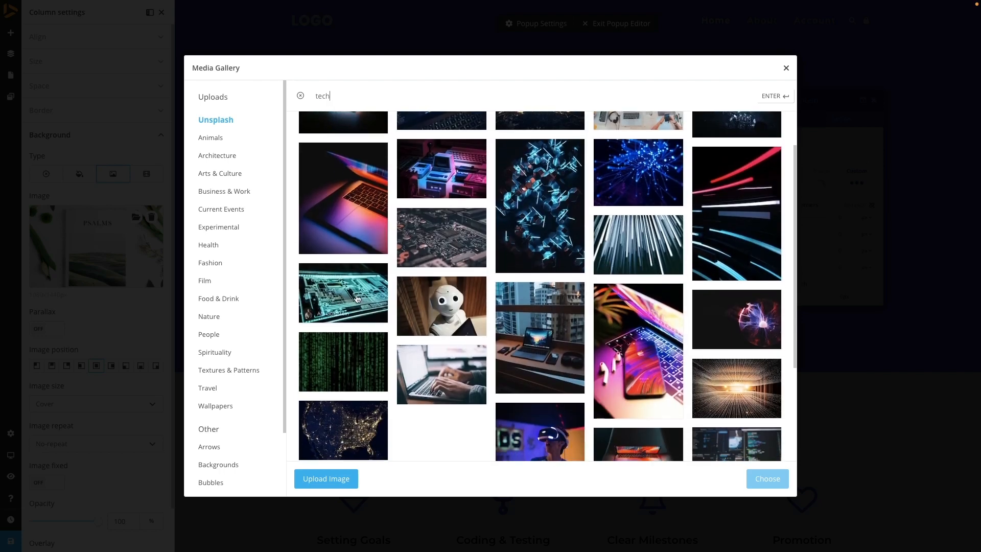
{"action": "left_click", "coordinate": [452, 305]}
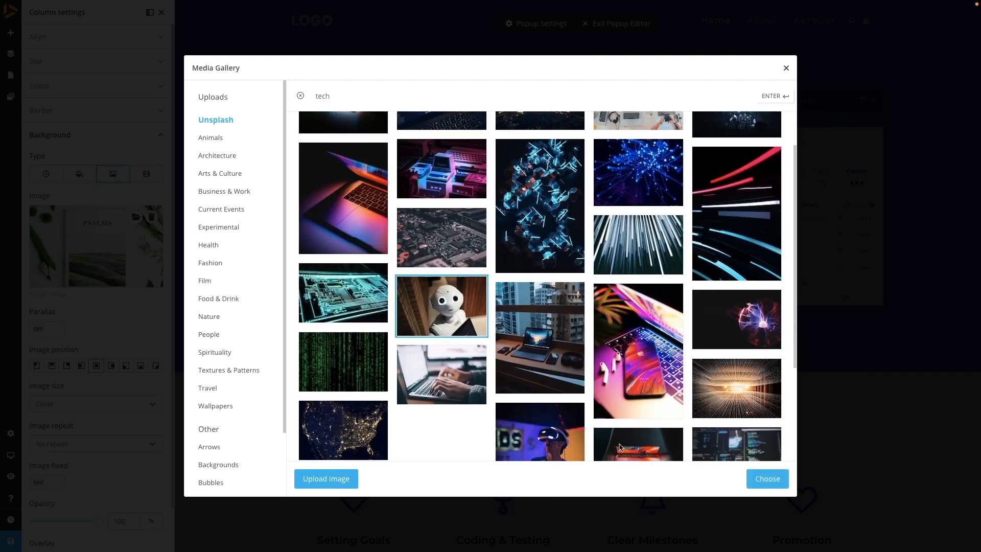
{"action": "left_click", "coordinate": [758, 478]}
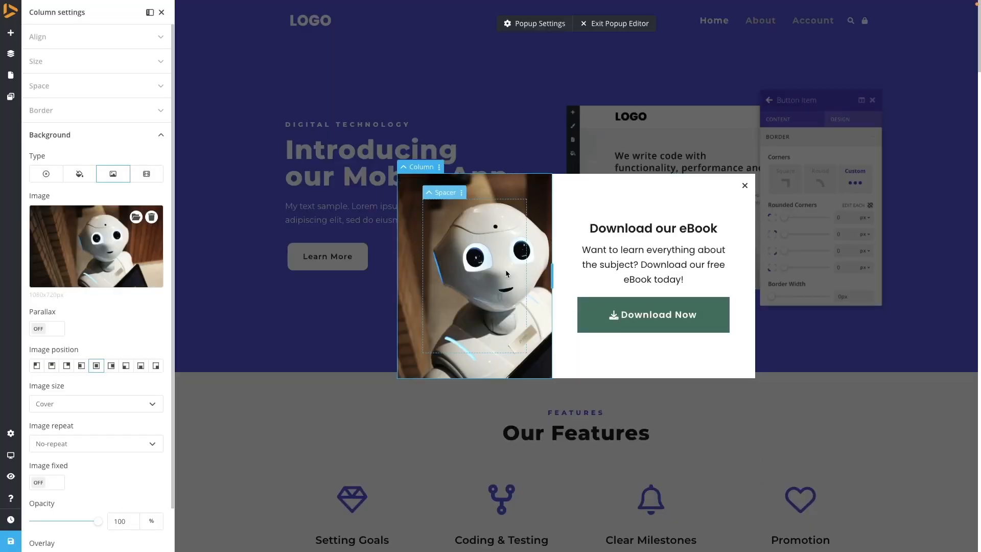
- Change the popup heading to "Download our info pack"
{"action": "double_click", "coordinate": [689, 233]}
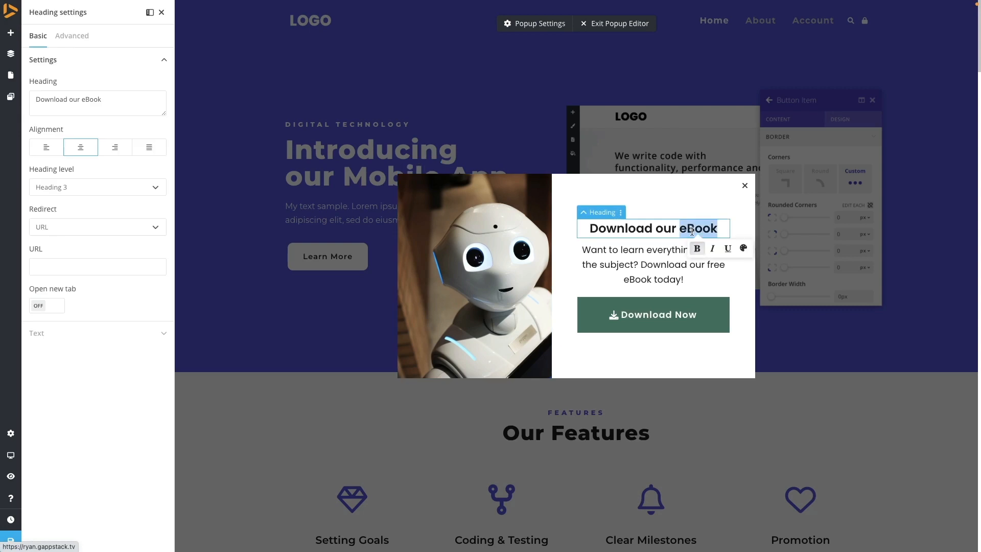
{"action": "type", "text": "info "}
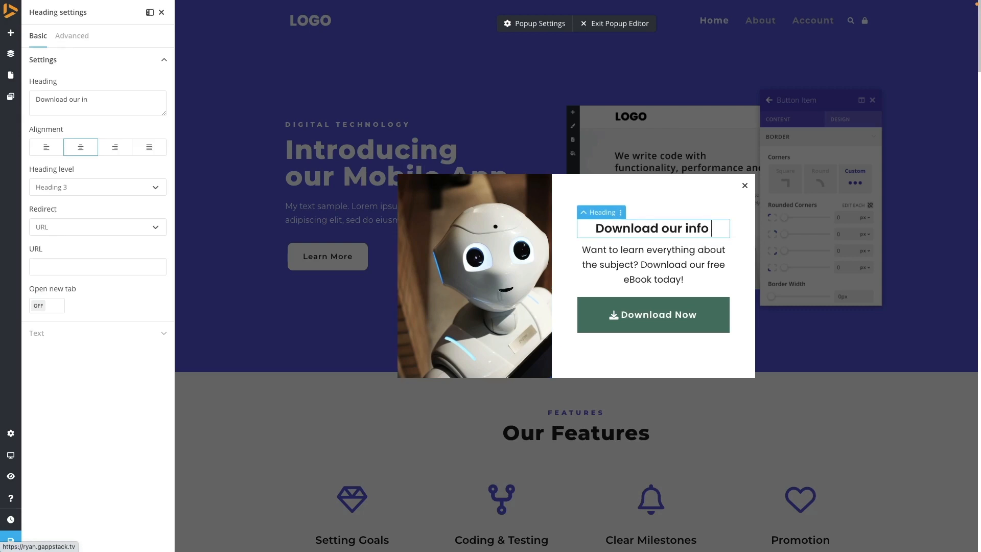
{"action": "type", "text": "pack"}
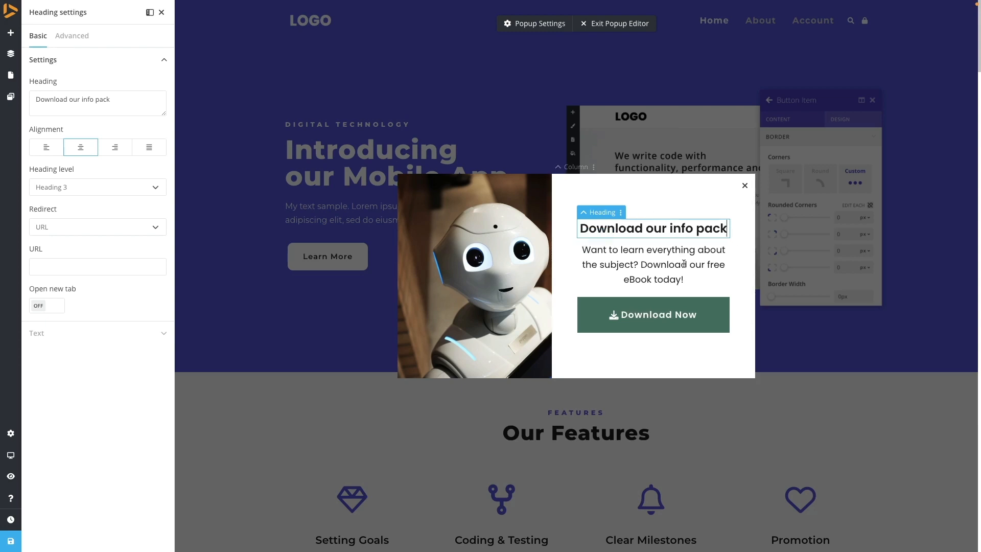
- Set the popup button's color and hover color to #6d5eeb
{"action": "left_click", "coordinate": [720, 322]}
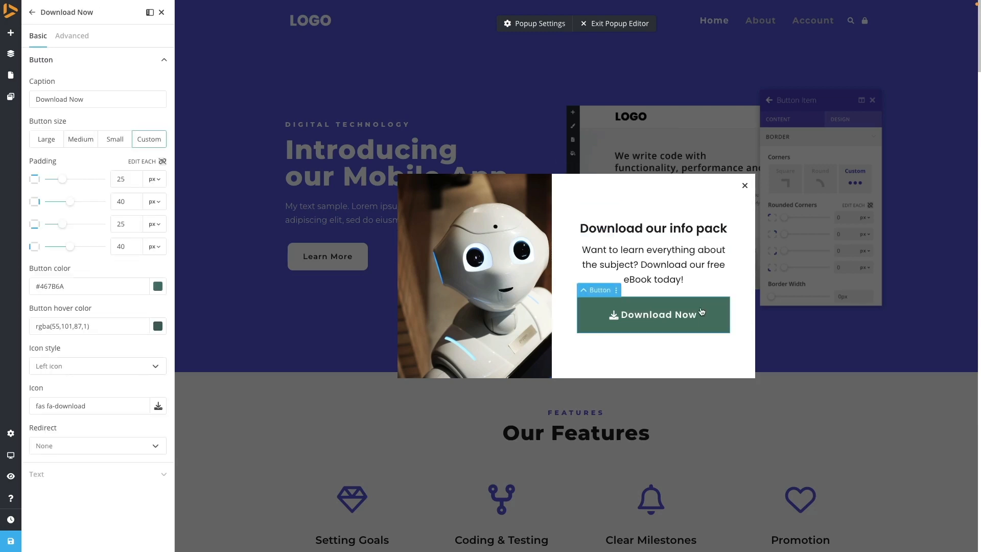
{"action": "triple_click", "coordinate": [90, 286]}
{"action": "type", "text": "#6d5eeb"}
{"action": "triple_click", "coordinate": [56, 326]}
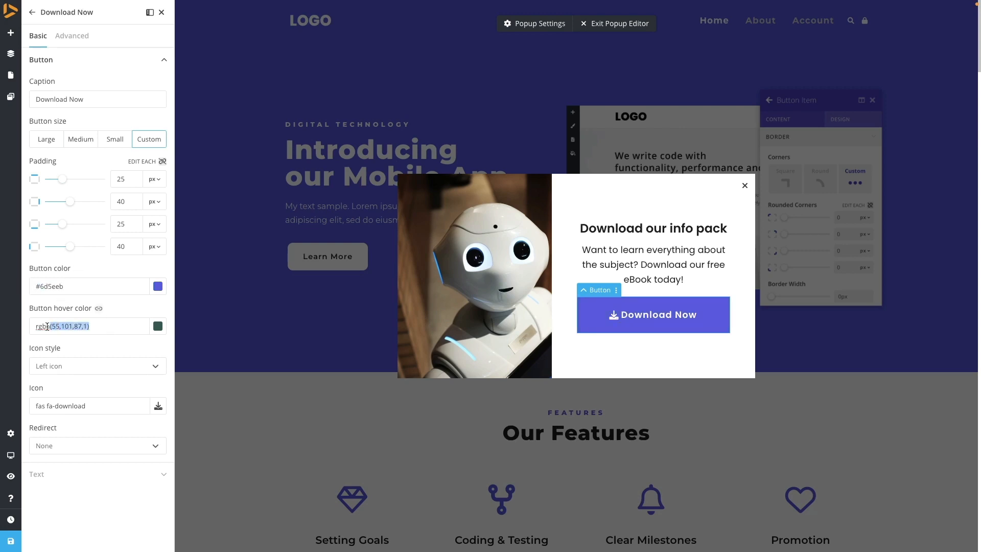
{"action": "type", "text": "#6d5eeb"}
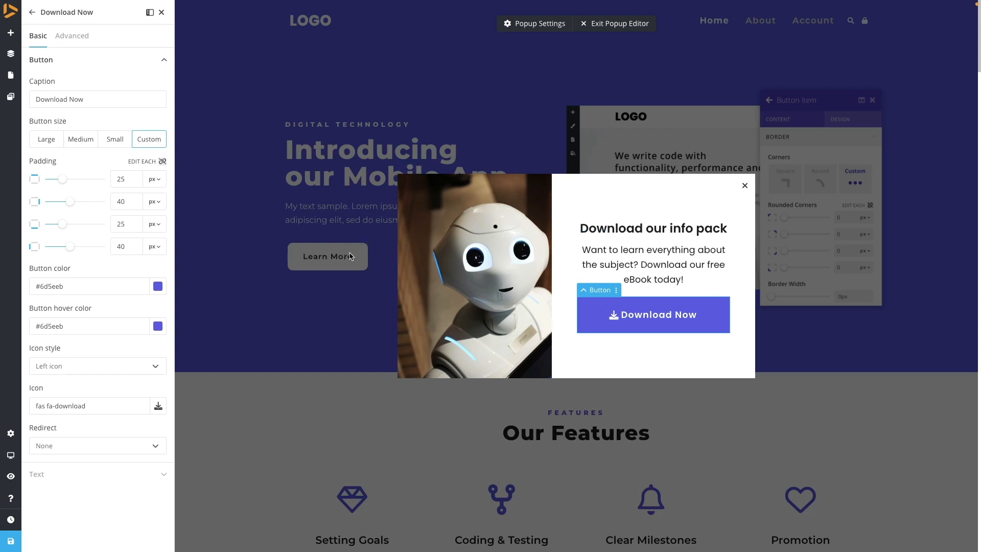
- Set the popup row's minimum height to 100%
{"action": "left_click", "coordinate": [587, 205]}
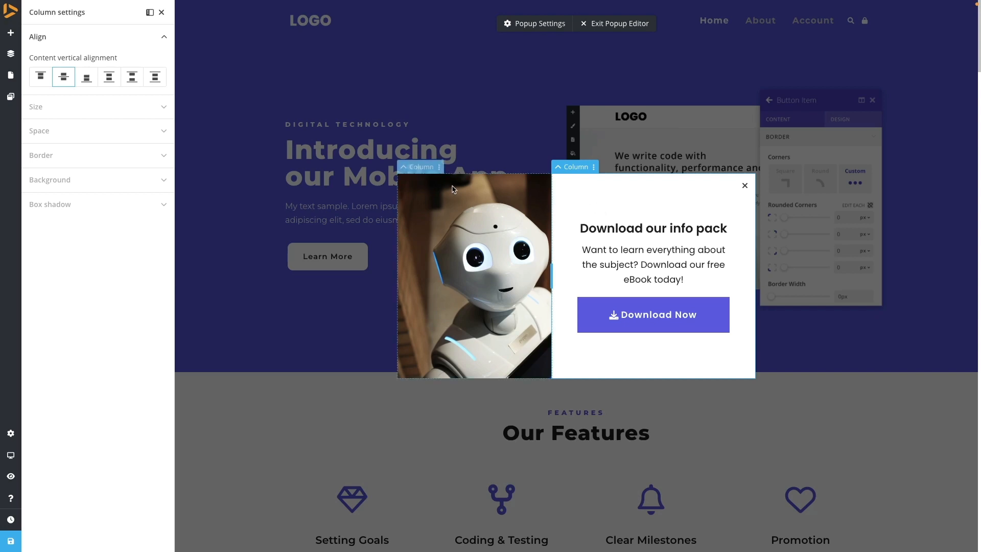
{"action": "left_click", "coordinate": [404, 168]}
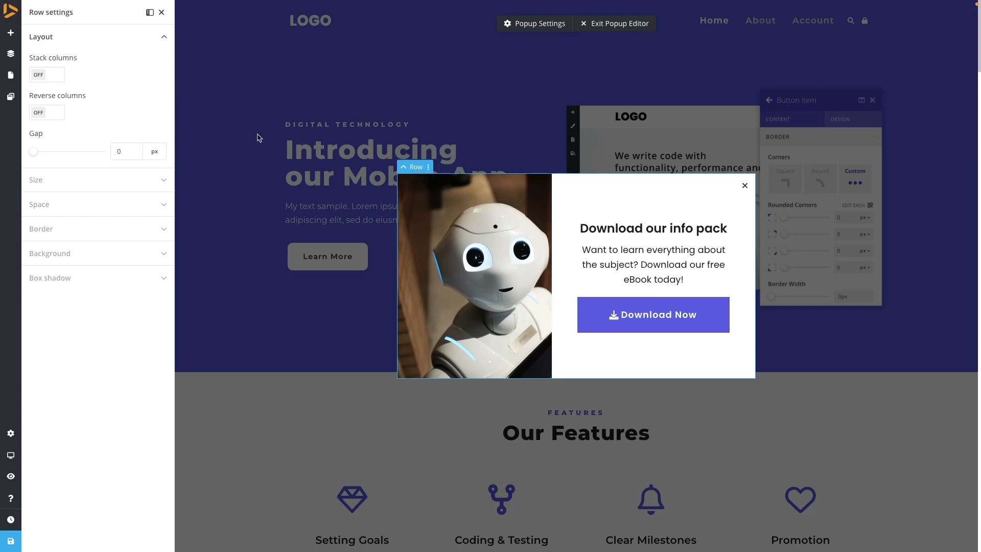
{"action": "left_click", "coordinate": [423, 172]}
{"action": "left_click", "coordinate": [414, 184]}
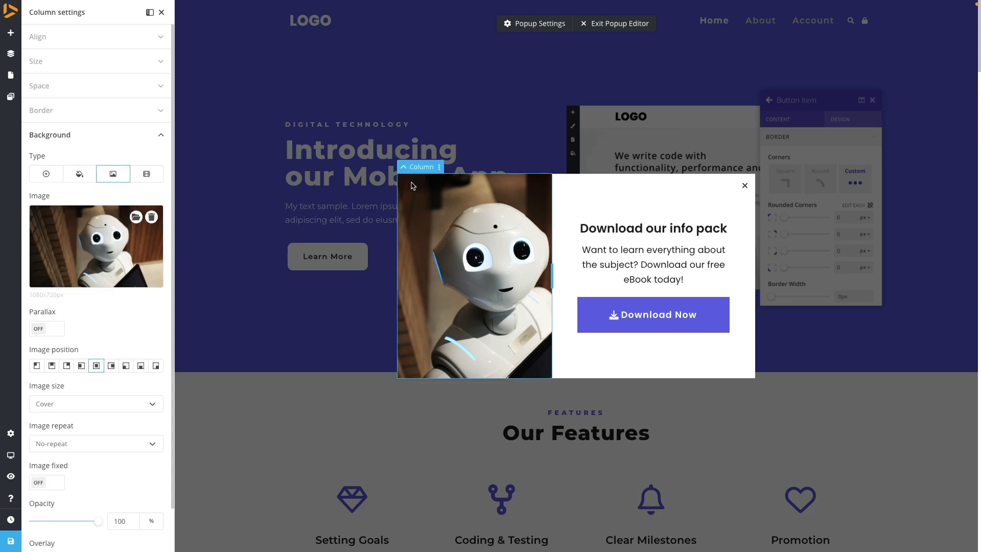
{"action": "left_click", "coordinate": [404, 169]}
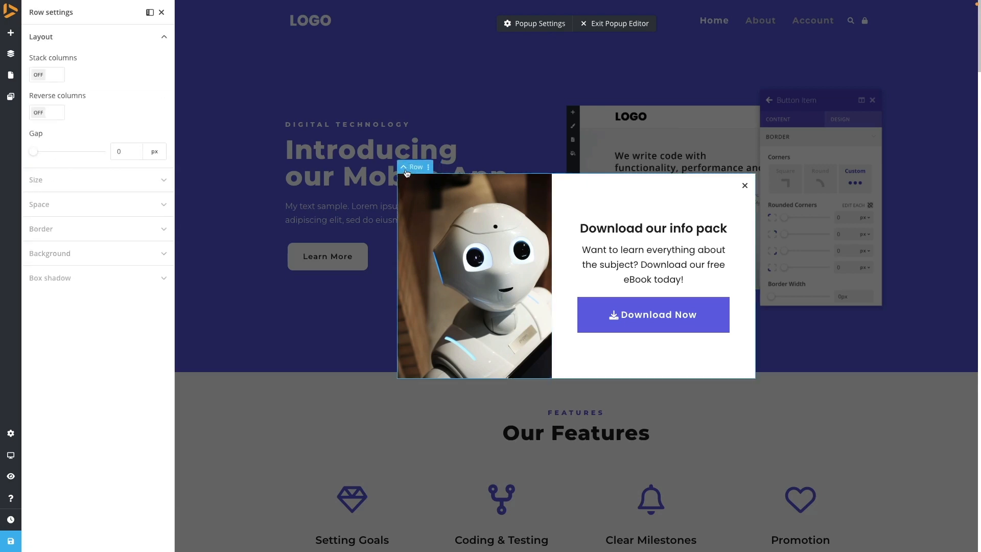
{"action": "left_click", "coordinate": [68, 188]}
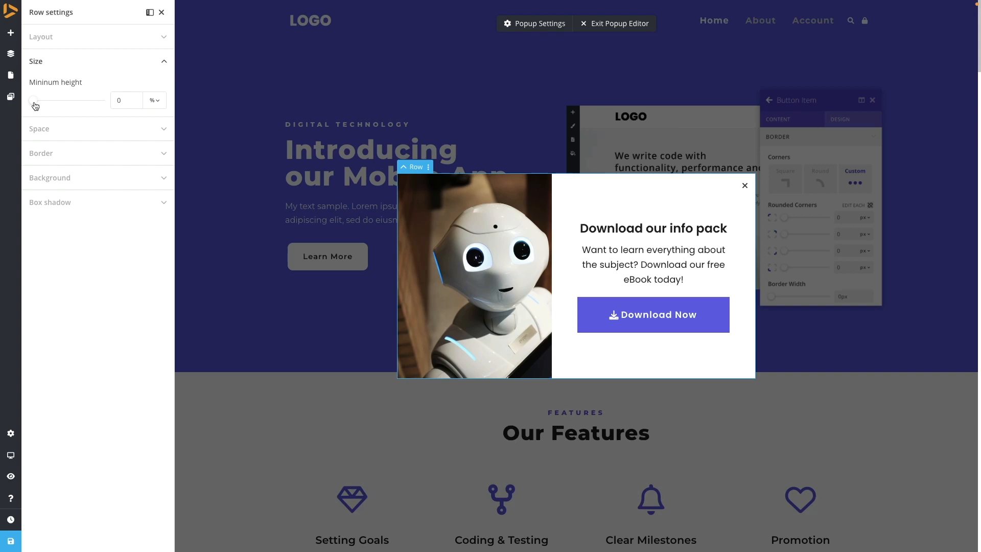
{"action": "left_click_drag", "start_coordinate": [35, 105], "coordinate": [104, 110]}
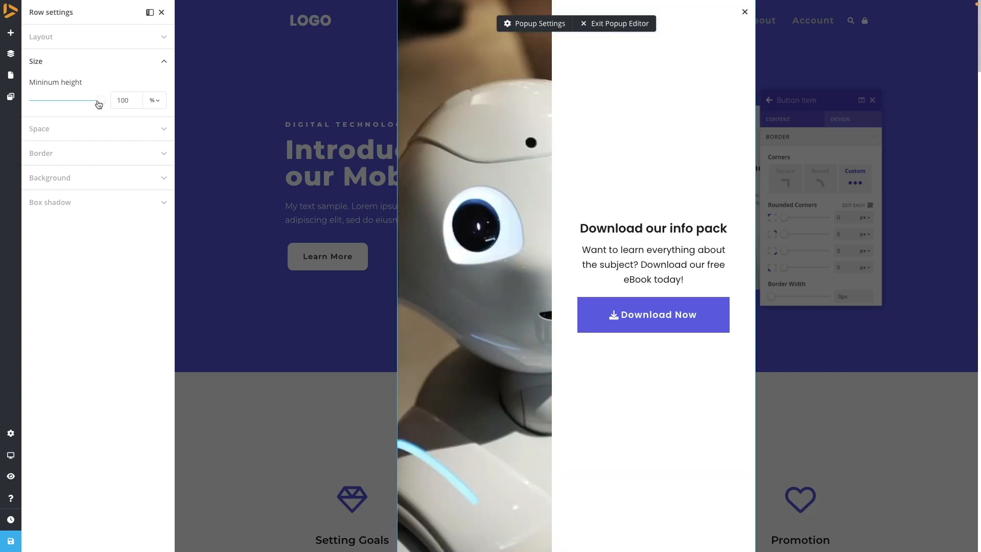
- Review the row's spacing and size settings and open the popup's advanced settings
{"action": "left_click", "coordinate": [56, 134]}
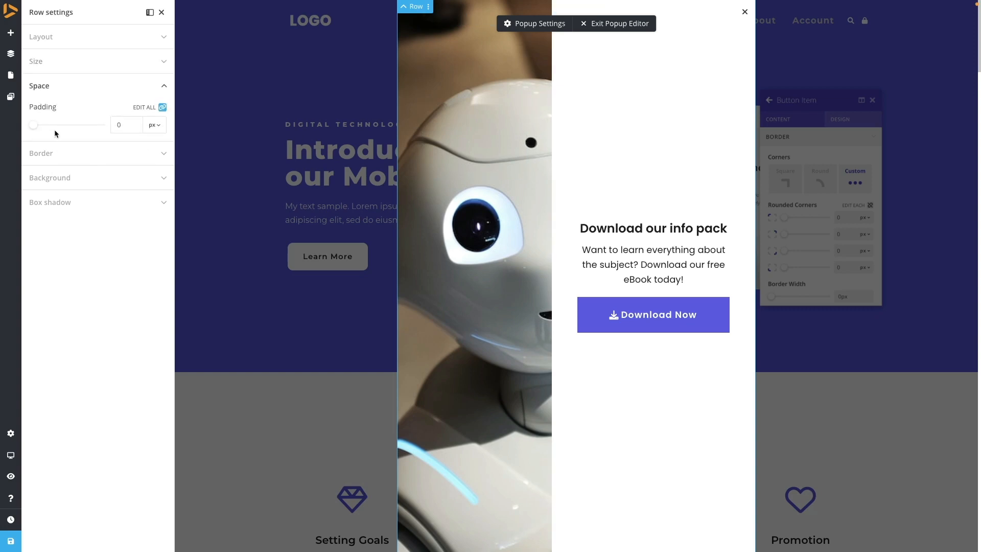
{"action": "left_click", "coordinate": [44, 65]}
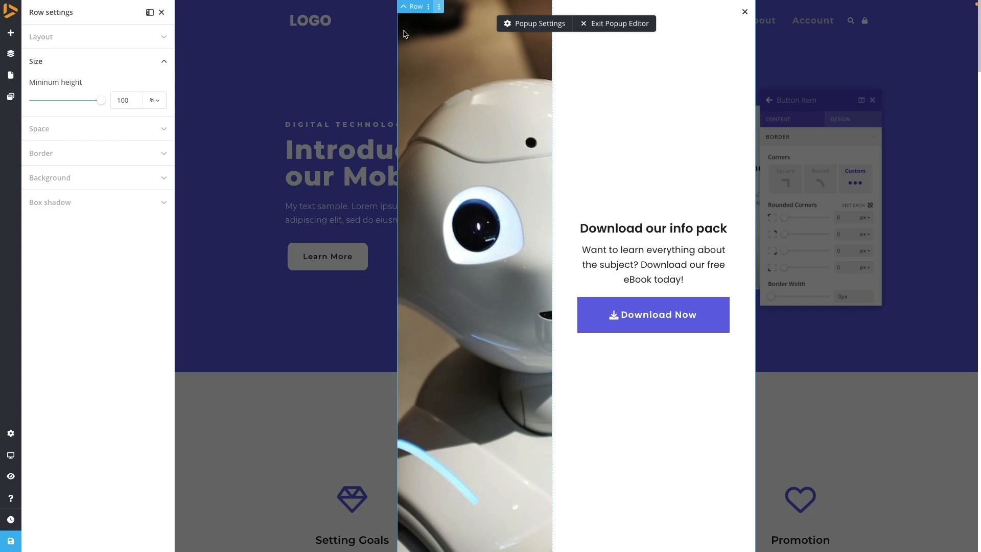
{"action": "left_click", "coordinate": [405, 182]}
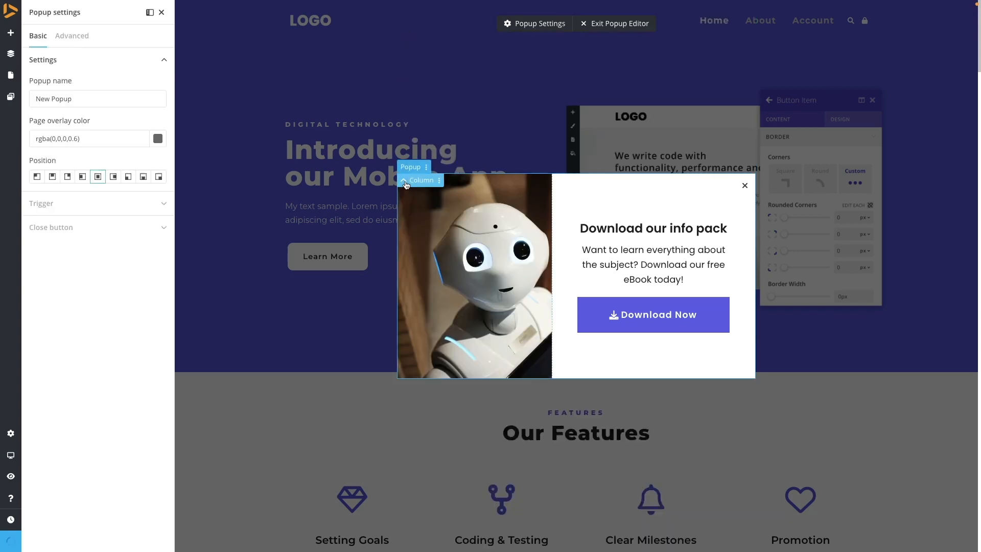
{"action": "left_click", "coordinate": [74, 35]}
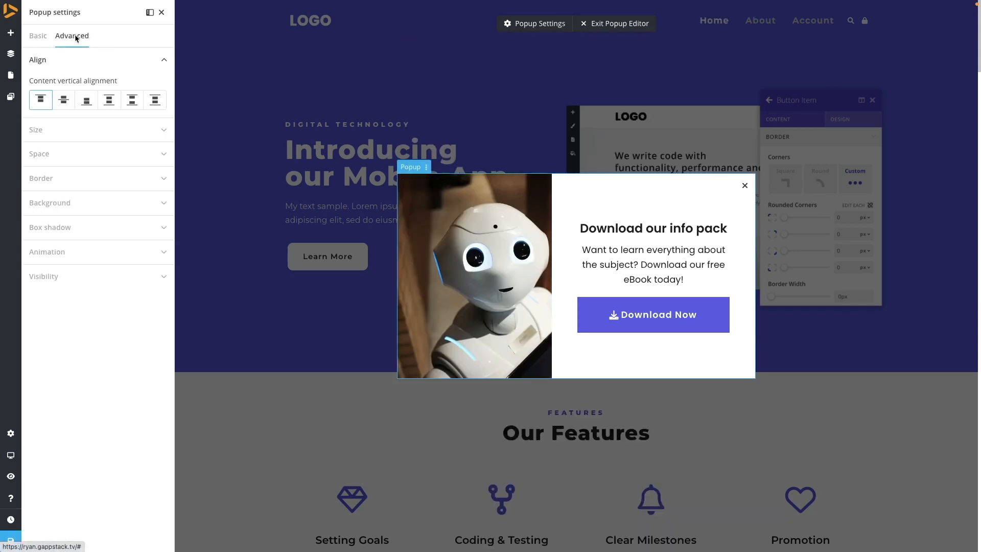
- Try setting the popup's minimum height and width to 100% with middle vertical content alignment
{"action": "left_click", "coordinate": [56, 130]}
{"action": "left_click_drag", "start_coordinate": [87, 124], "coordinate": [167, 160]}
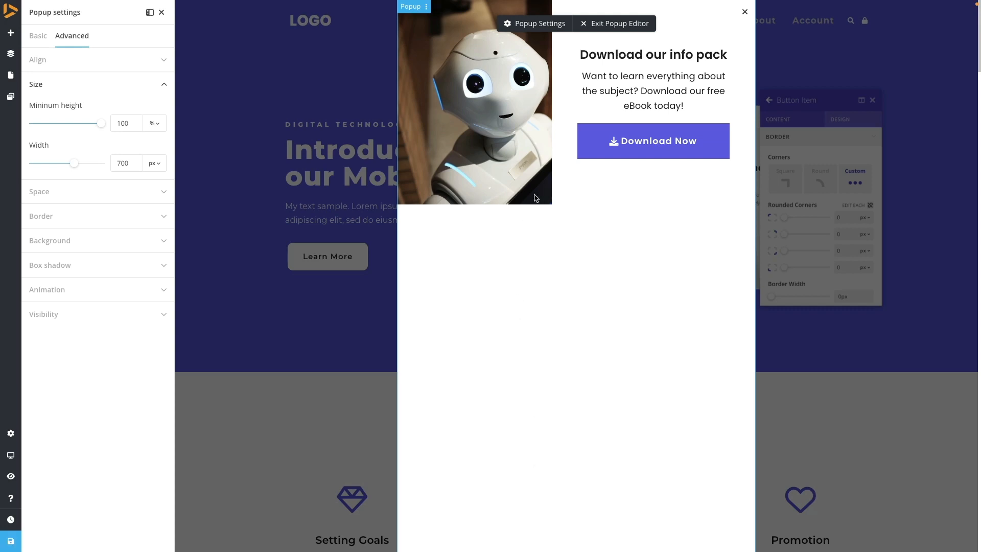
{"action": "left_click_drag", "start_coordinate": [71, 164], "coordinate": [102, 163]}
{"action": "left_click", "coordinate": [155, 163]}
{"action": "left_click", "coordinate": [157, 191]}
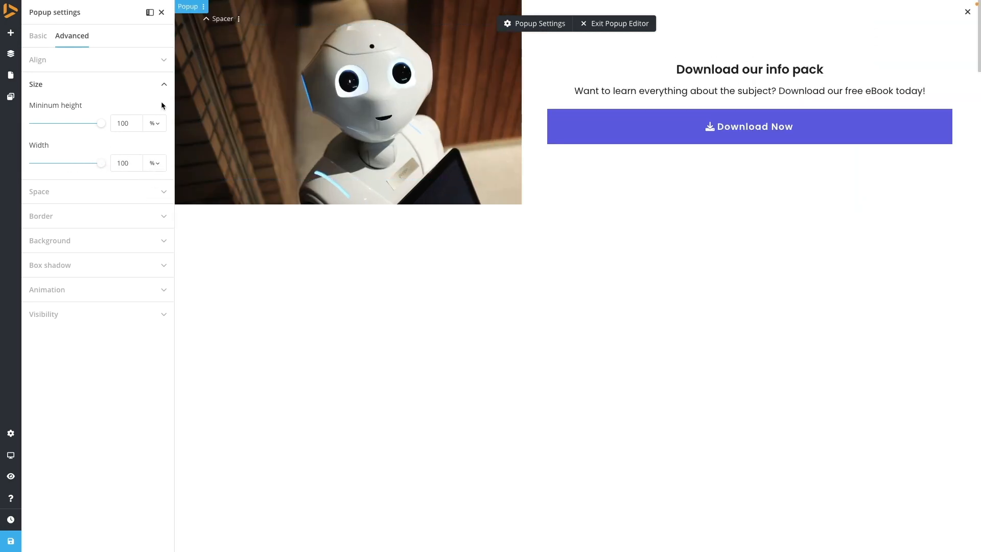
{"action": "left_click", "coordinate": [39, 61]}
{"action": "left_click", "coordinate": [68, 105]}
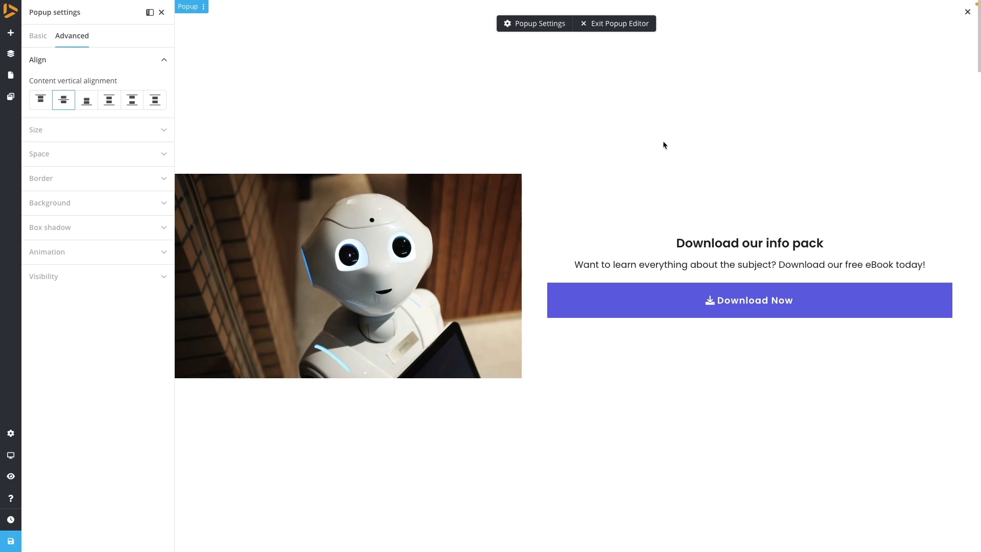
- Undo the popup's size and alignment changes
{"action": "key", "text": "super+z"}
{"action": "key", "text": "super+z"}
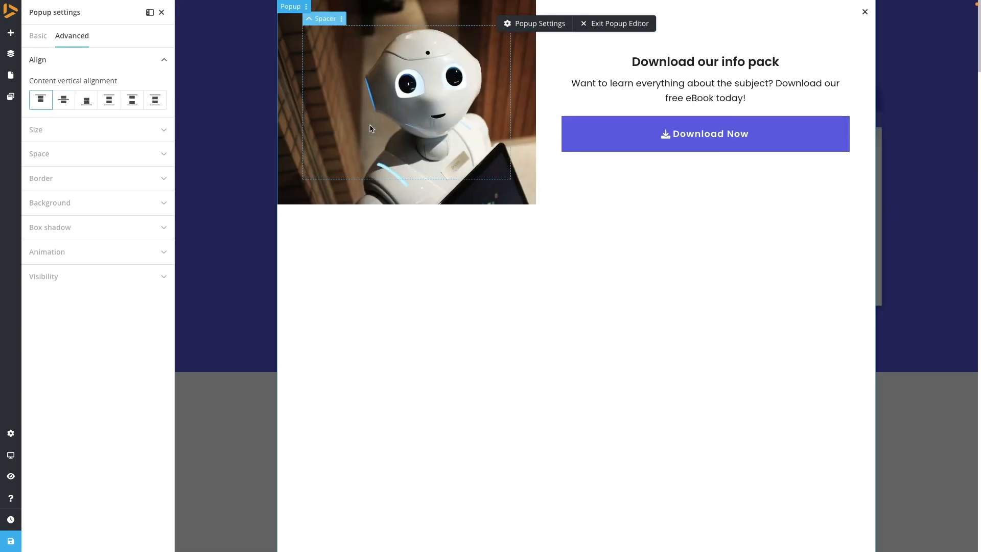
{"action": "key", "text": "super+z"}
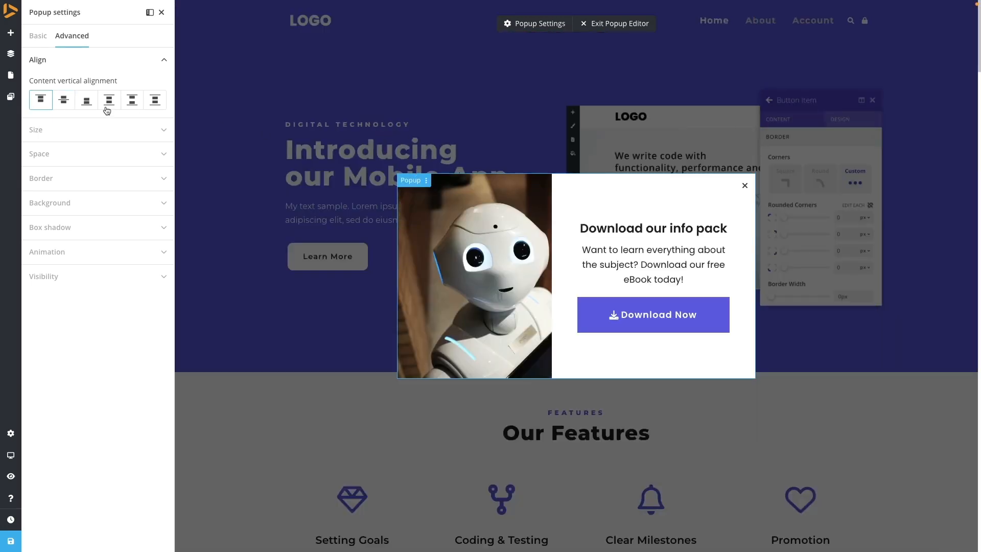
- Set the page overlay color behind the popup to #6d5eeb
{"action": "left_click", "coordinate": [41, 40]}
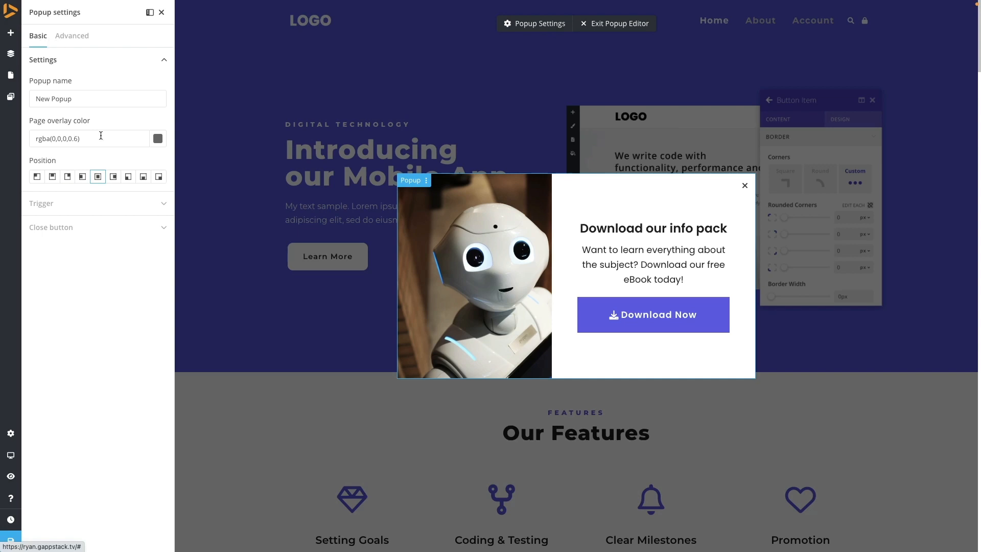
{"action": "scroll", "coordinate": [291, 322], "scroll_direction": "down", "scroll_amount": 5}
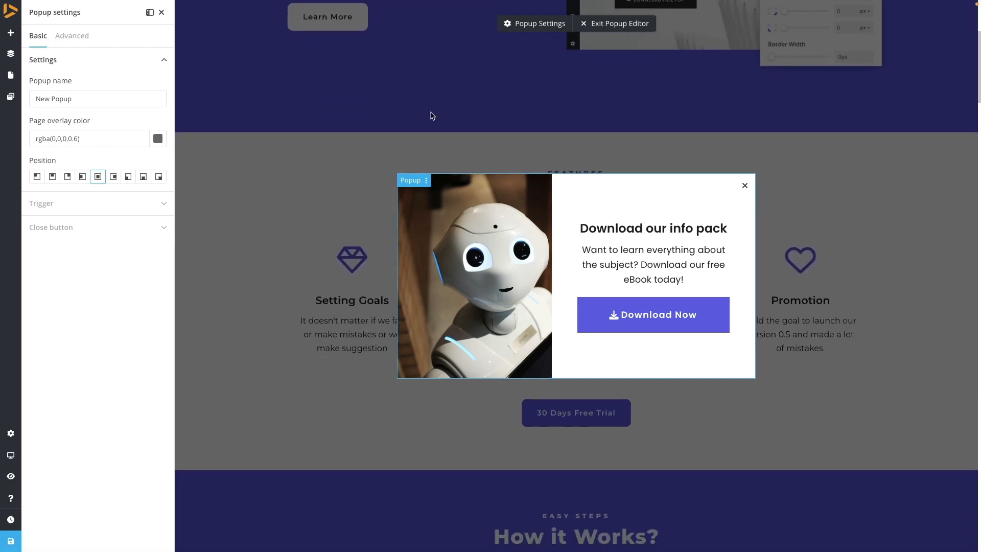
{"action": "left_click", "coordinate": [158, 143]}
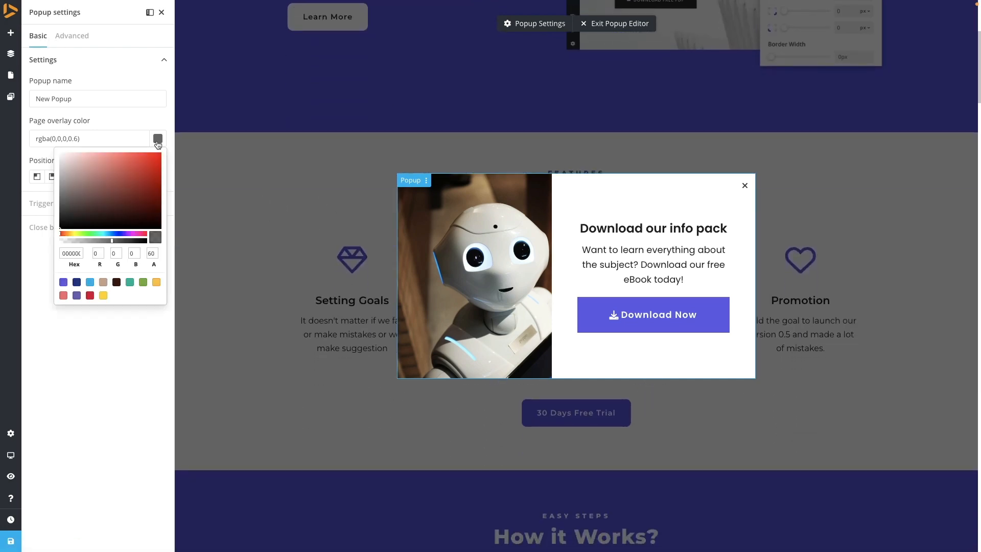
{"action": "left_click", "coordinate": [132, 180]}
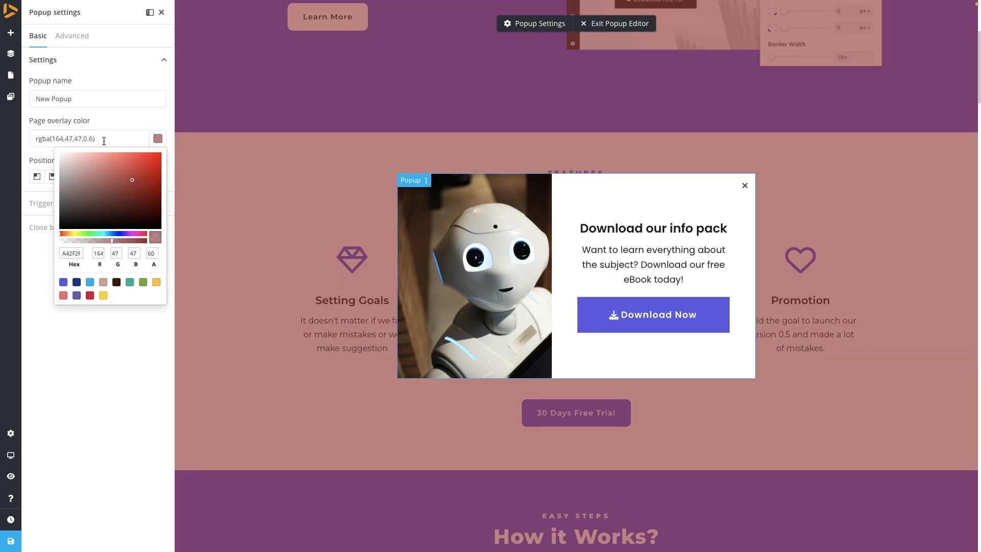
{"action": "left_click_drag", "start_coordinate": [104, 141], "coordinate": [34, 138]}
{"action": "type", "text": "#6d5eeb"}
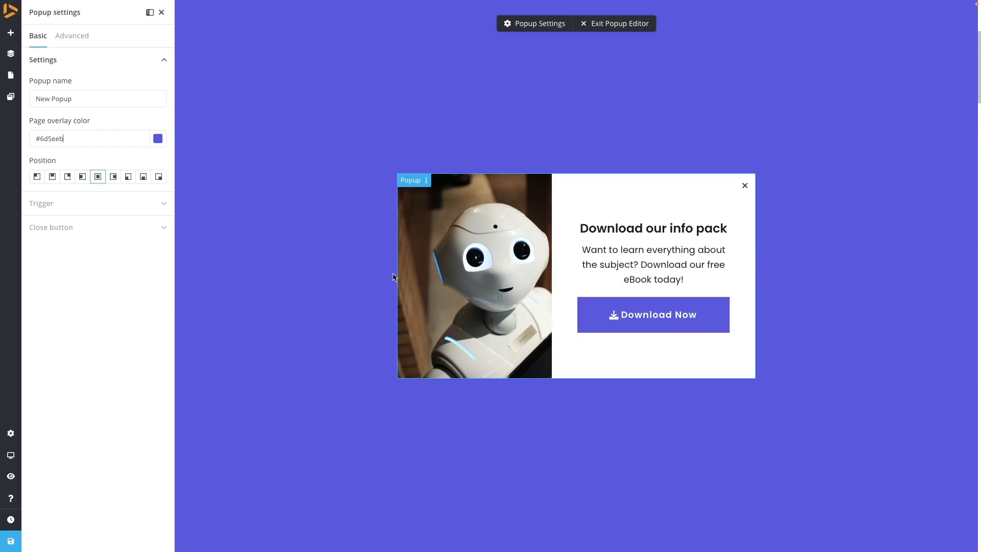
- Lower the page overlay color's opacity to 0.57
{"action": "left_click", "coordinate": [158, 138]}
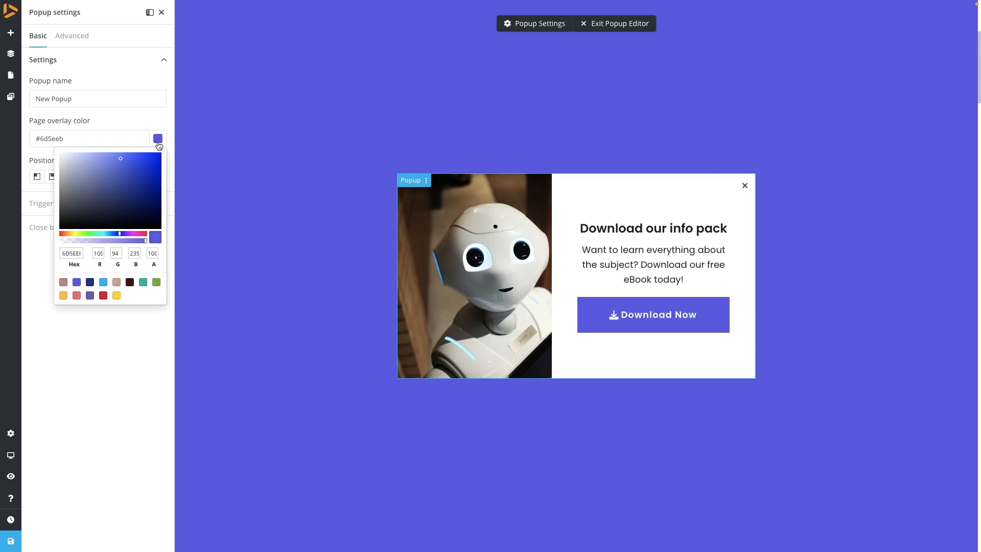
{"action": "left_click_drag", "start_coordinate": [117, 244], "coordinate": [113, 243]}
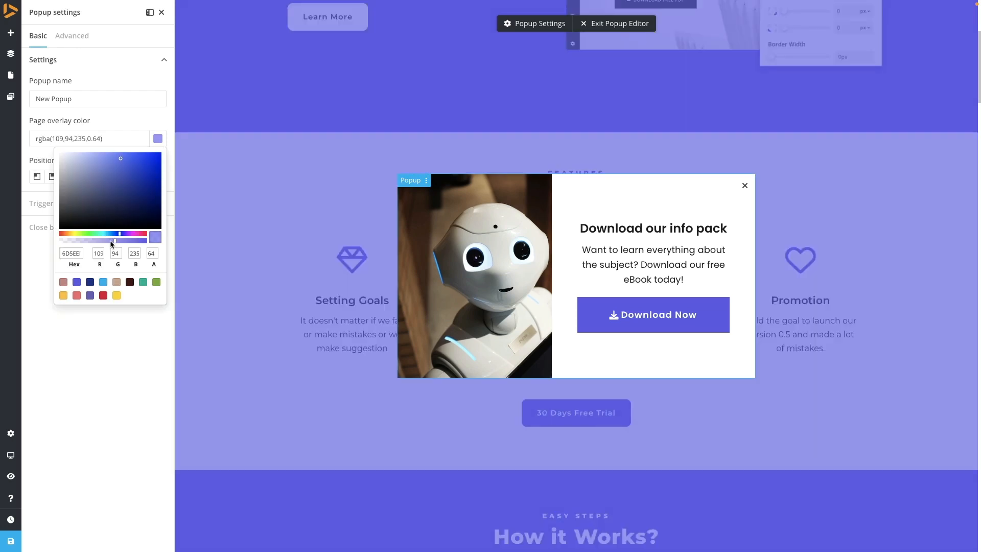
{"action": "scroll", "coordinate": [275, 251], "scroll_direction": "down", "scroll_amount": 5}
{"action": "scroll", "coordinate": [280, 249], "scroll_direction": "up", "scroll_amount": 4}
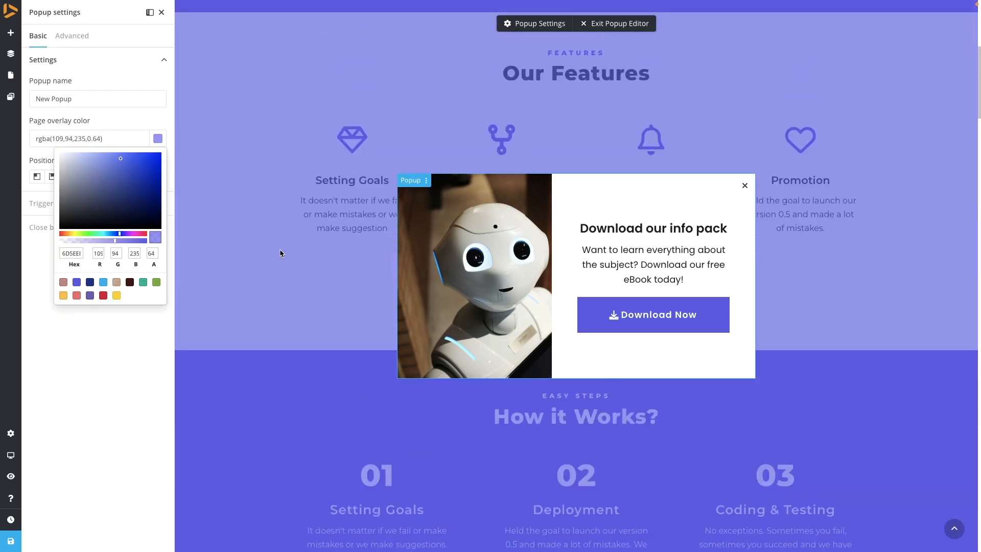
{"action": "scroll", "coordinate": [403, 250], "scroll_direction": "up", "scroll_amount": 5}
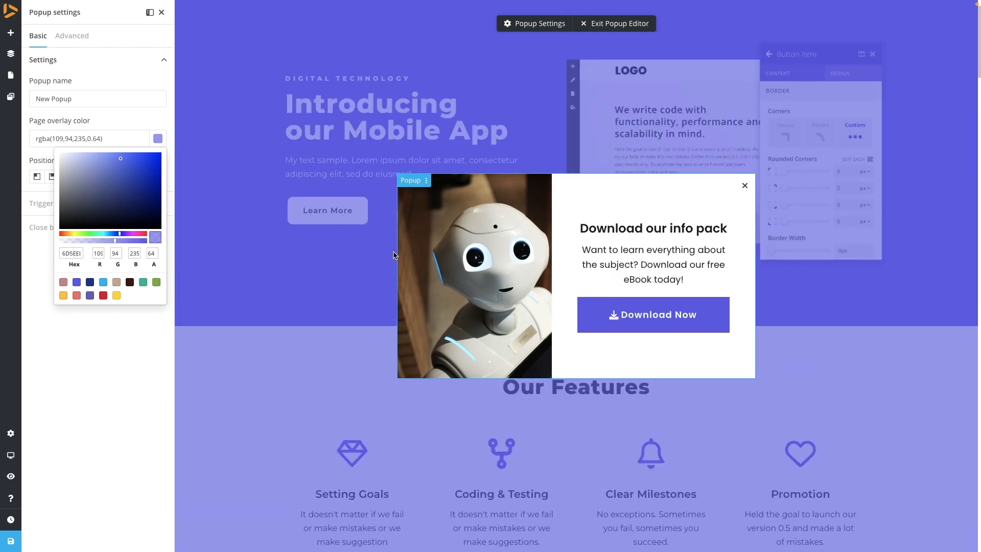
{"action": "scroll", "coordinate": [330, 315], "scroll_direction": "down", "scroll_amount": 8}
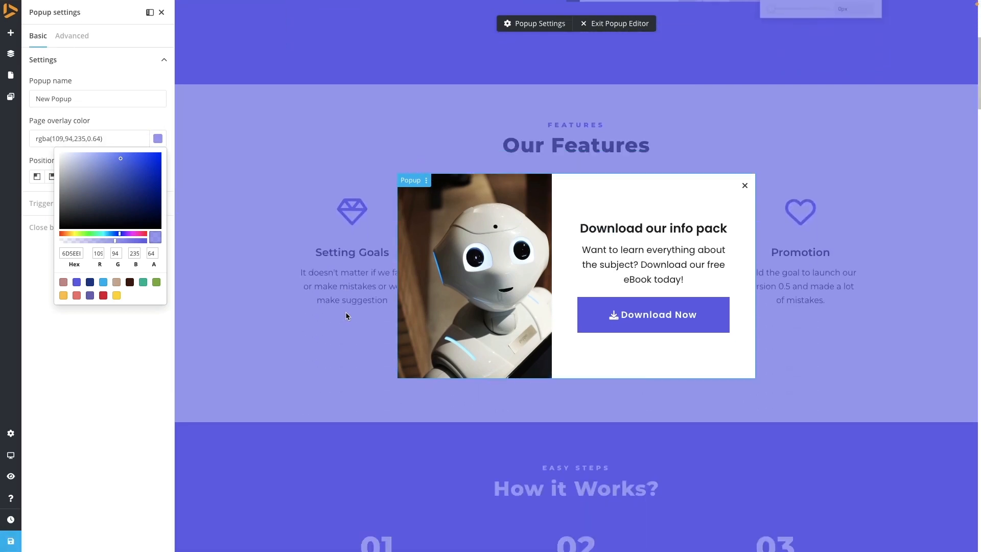
{"action": "scroll", "coordinate": [345, 316], "scroll_direction": "up", "scroll_amount": 5}
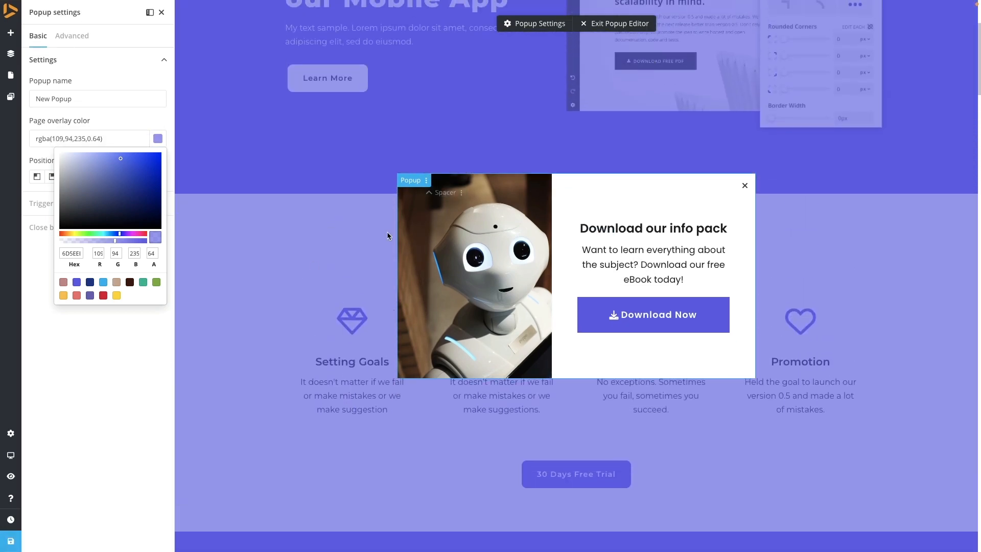
{"action": "left_click", "coordinate": [109, 240]}
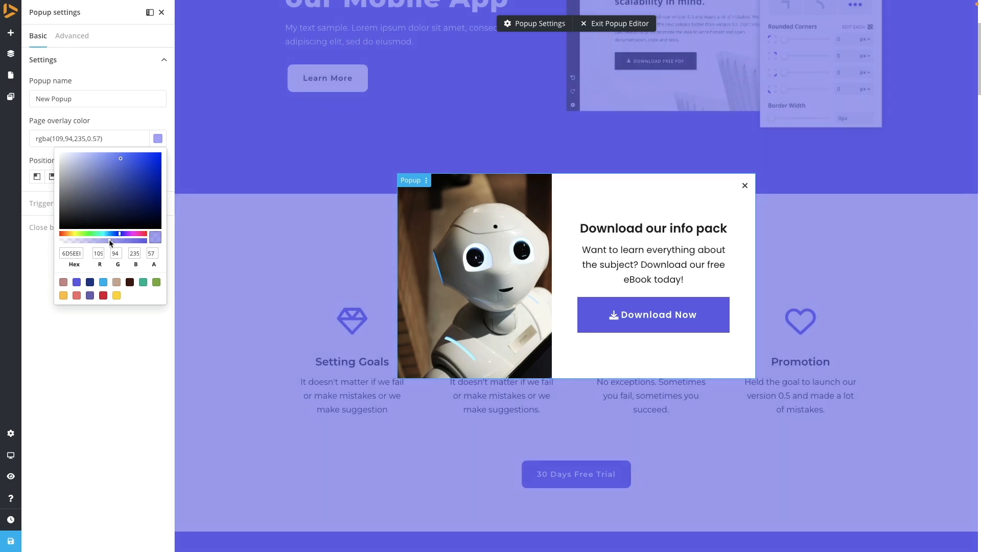
{"action": "left_click", "coordinate": [37, 264]}
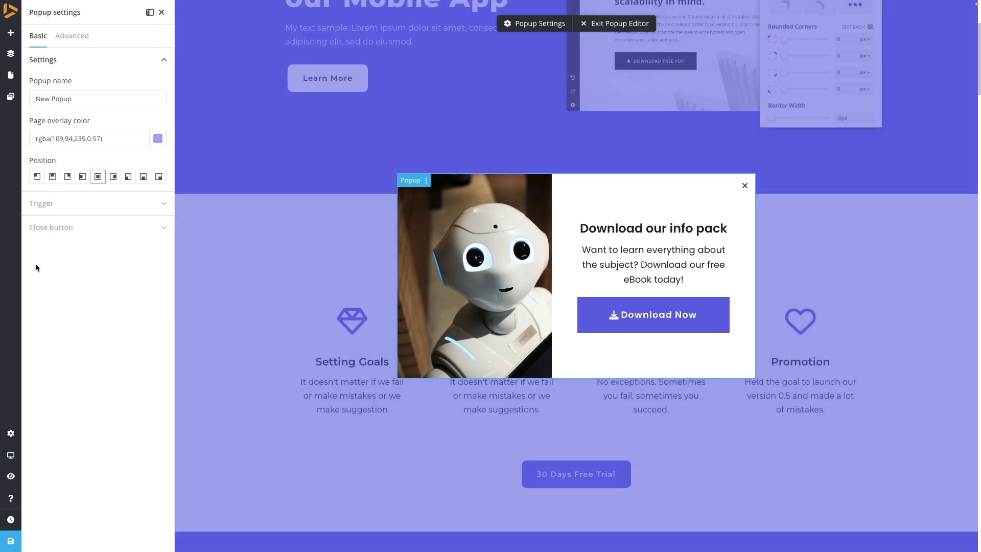
- Browse the close button's icon choices and adjust the close button's size
{"action": "left_click", "coordinate": [73, 228]}
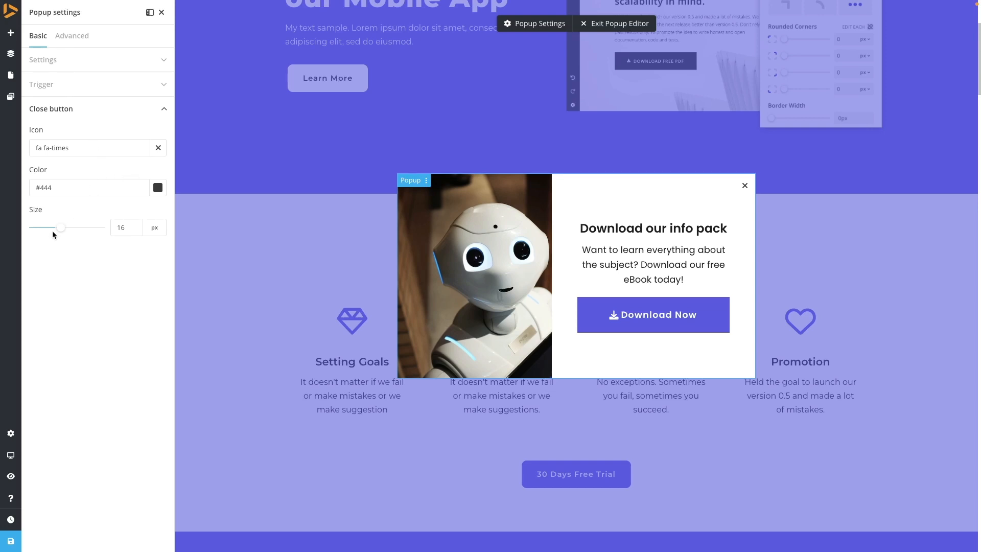
{"action": "left_click_drag", "start_coordinate": [60, 230], "coordinate": [69, 228]}
{"action": "left_click_drag", "start_coordinate": [74, 229], "coordinate": [61, 227]}
{"action": "left_click", "coordinate": [157, 152]}
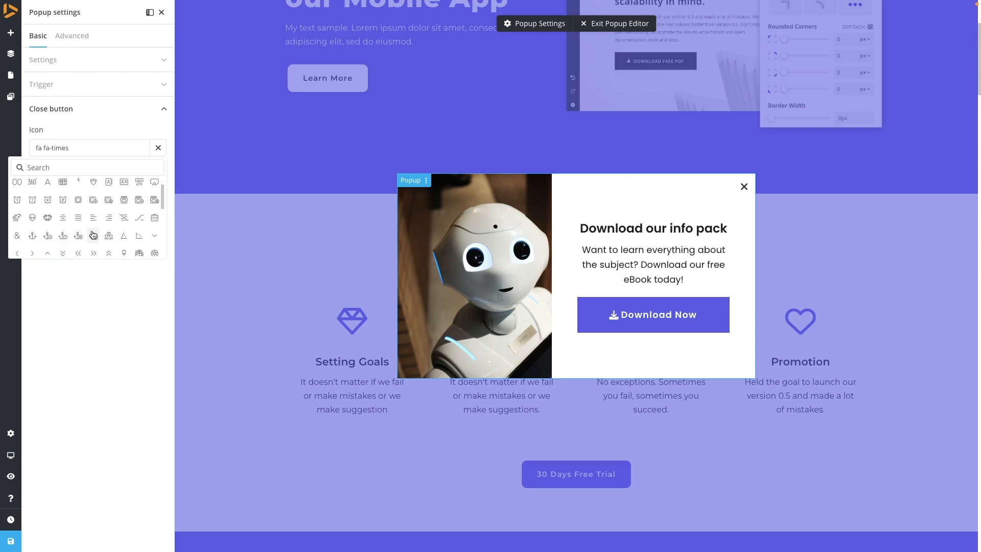
{"action": "scroll", "coordinate": [93, 232], "scroll_direction": "down", "scroll_amount": 2}
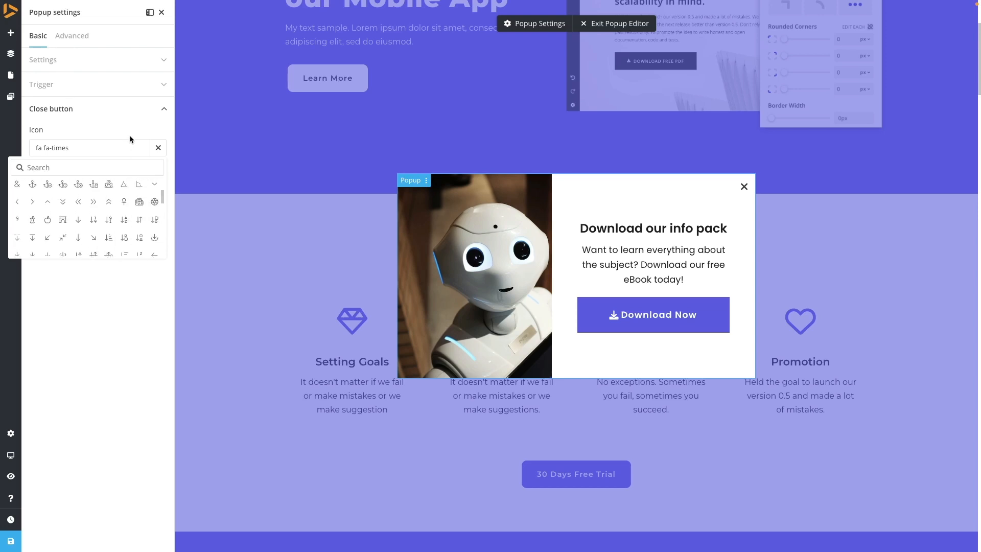
{"action": "left_click", "coordinate": [95, 333]}
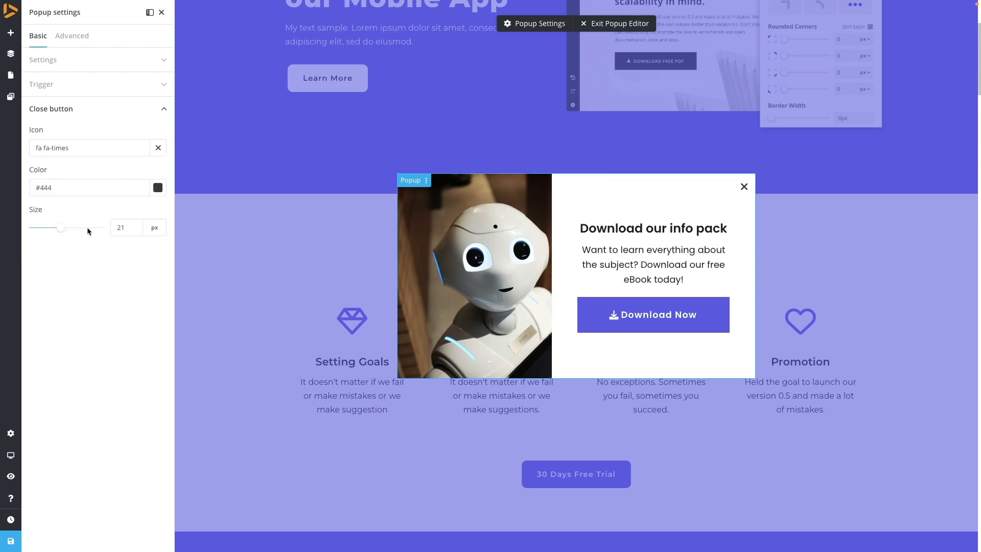
{"action": "left_click", "coordinate": [73, 228]}
{"action": "left_click_drag", "start_coordinate": [71, 230], "coordinate": [64, 232]}
{"action": "left_click", "coordinate": [76, 111]}
- Turn on showing the popup on this page and try the trigger delay with different time units
{"action": "left_click", "coordinate": [65, 87]}
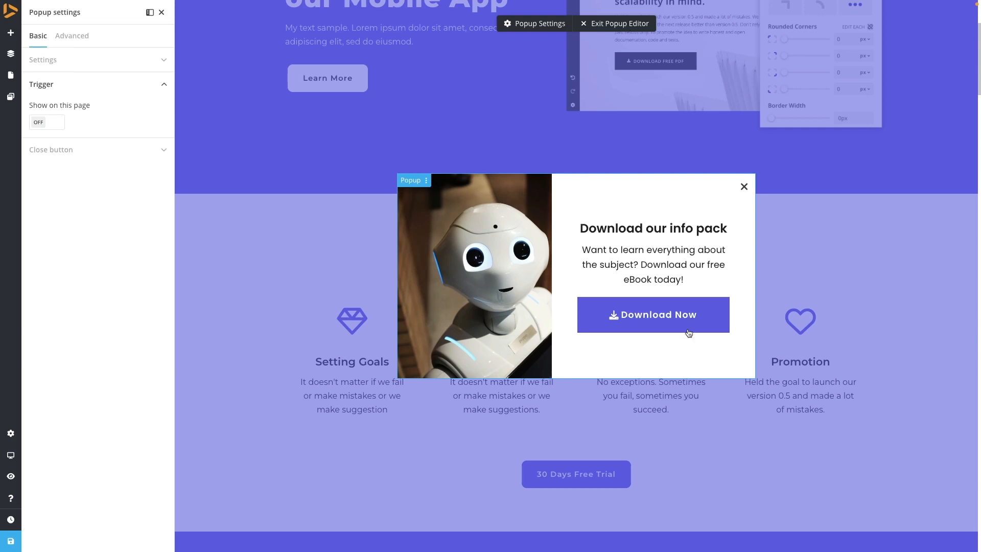
{"action": "left_click", "coordinate": [39, 125]}
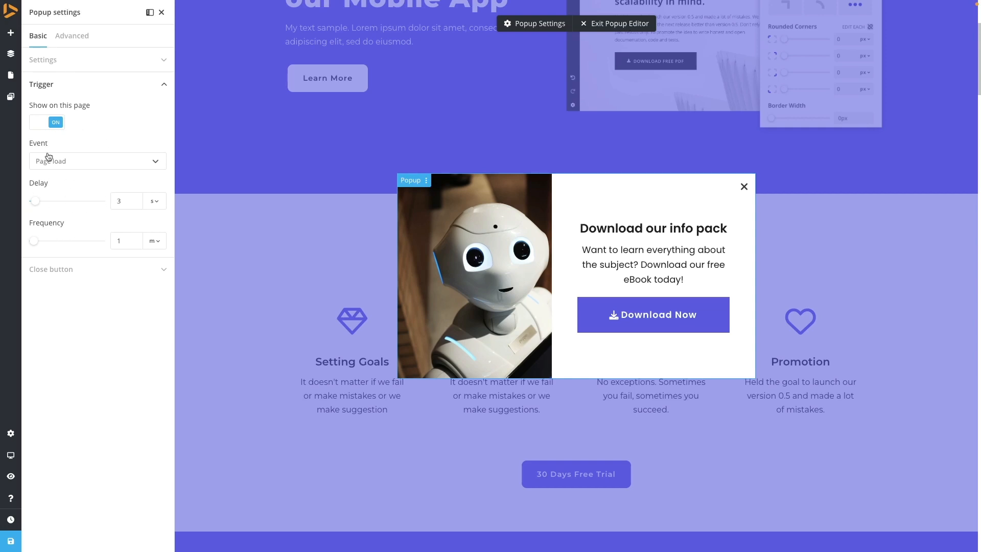
{"action": "left_click_drag", "start_coordinate": [36, 202], "coordinate": [75, 202]}
{"action": "left_click", "coordinate": [157, 206]}
{"action": "left_click", "coordinate": [152, 244]}
{"action": "left_click", "coordinate": [151, 202]}
{"action": "left_click", "coordinate": [149, 259]}
{"action": "left_click", "coordinate": [153, 202]}
{"action": "left_click", "coordinate": [150, 247]}
{"action": "left_click_drag", "start_coordinate": [43, 201], "coordinate": [37, 201]}
- Set the trigger frequency to 1 and try its unit options
{"action": "left_click_drag", "start_coordinate": [36, 246], "coordinate": [76, 247]}
{"action": "left_click", "coordinate": [153, 241]}
{"action": "left_click", "coordinate": [149, 297]}
{"action": "double_click", "coordinate": [125, 240]}
{"action": "type", "text": "1"}
{"action": "left_click", "coordinate": [155, 241]}
{"action": "left_click_drag", "start_coordinate": [53, 241], "coordinate": [105, 245]}
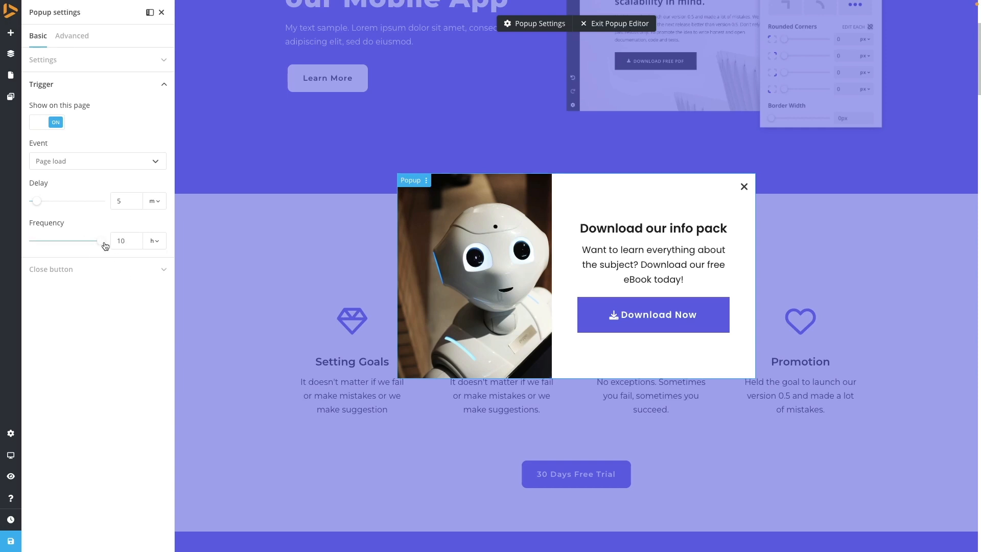
{"action": "left_click", "coordinate": [48, 242]}
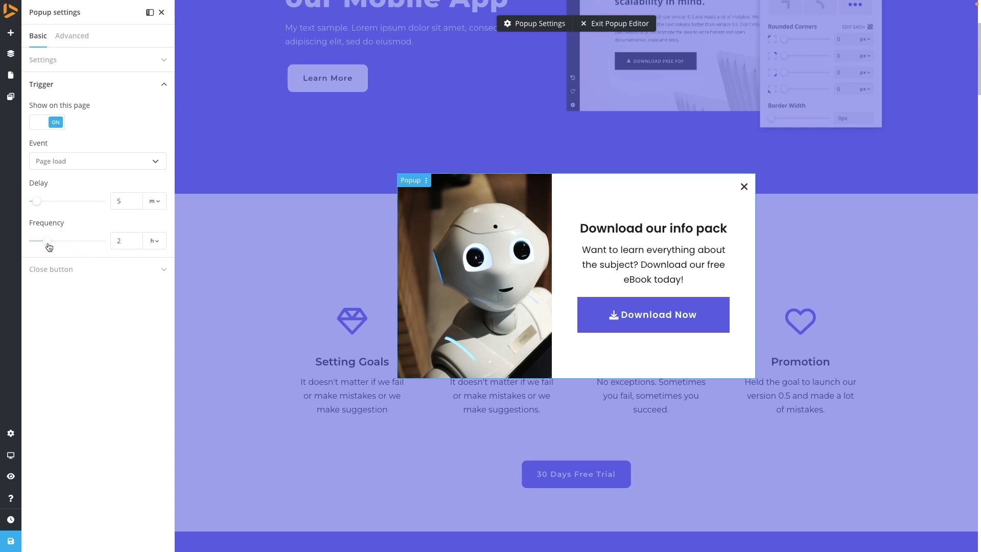
- Set the trigger event to Exit intent and turn off showing the popup on this page
{"action": "left_click", "coordinate": [105, 162]}
{"action": "left_click", "coordinate": [76, 179]}
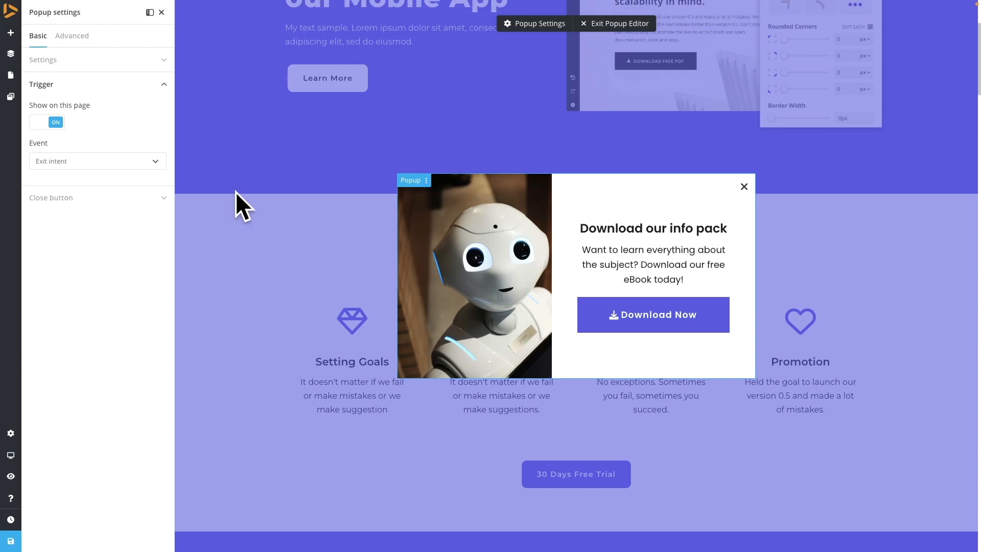
{"action": "left_click", "coordinate": [51, 124]}
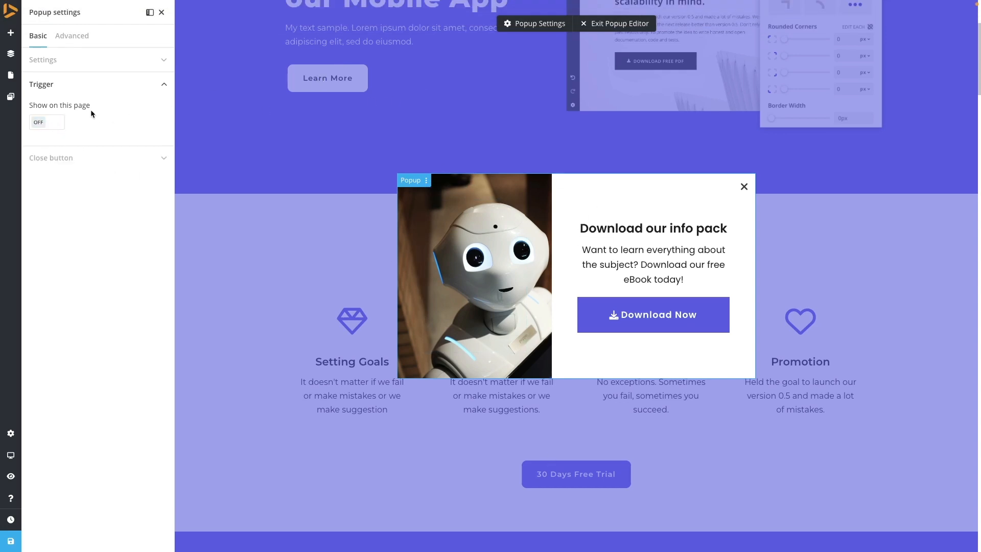
- Review the popup's advanced border, spacing and background settings
{"action": "left_click", "coordinate": [58, 66]}
{"action": "left_click", "coordinate": [58, 38]}
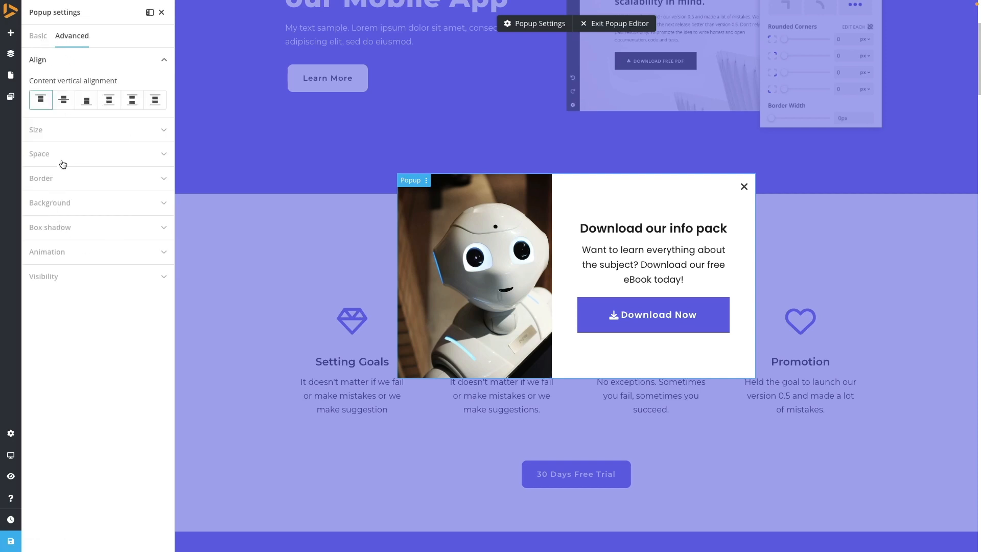
{"action": "left_click", "coordinate": [51, 185]}
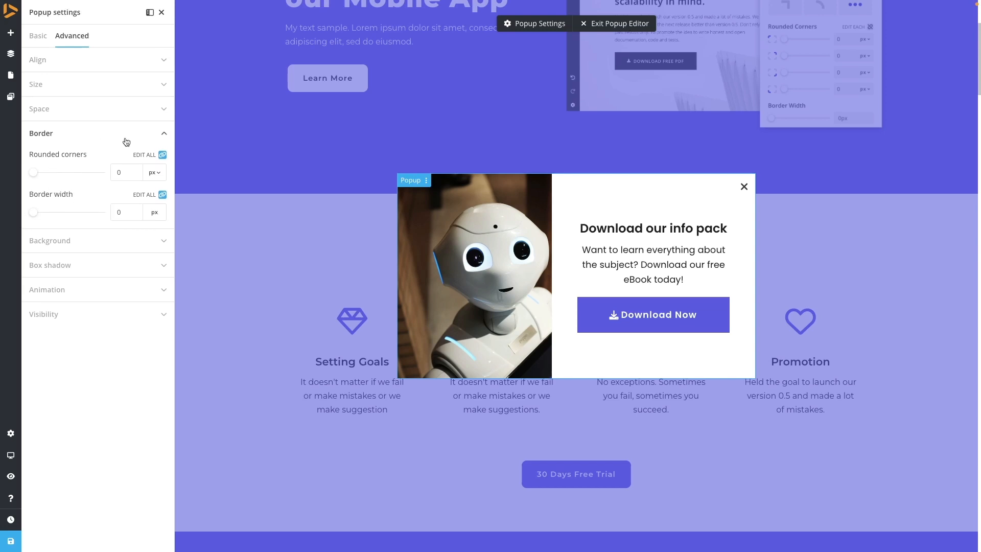
{"action": "left_click", "coordinate": [53, 115]}
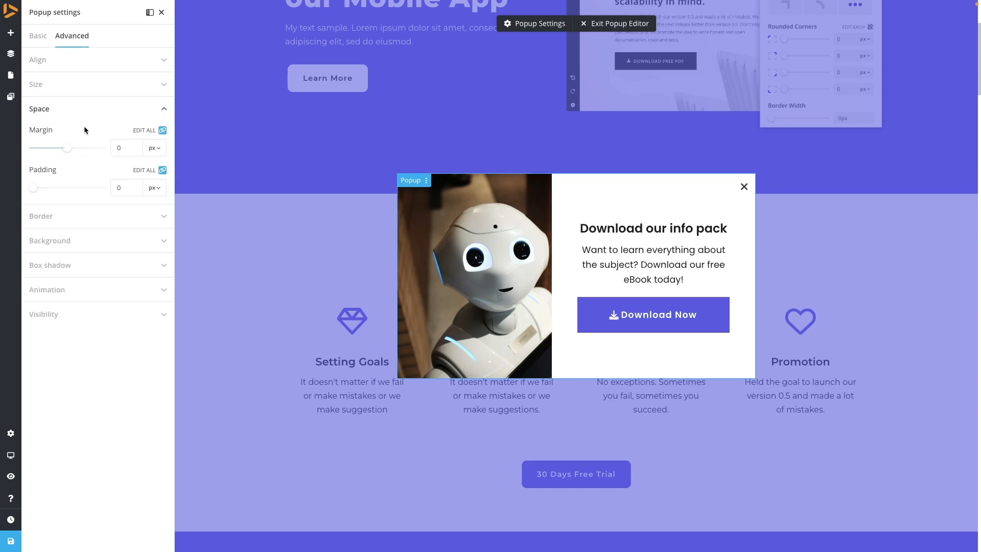
{"action": "left_click", "coordinate": [64, 158]}
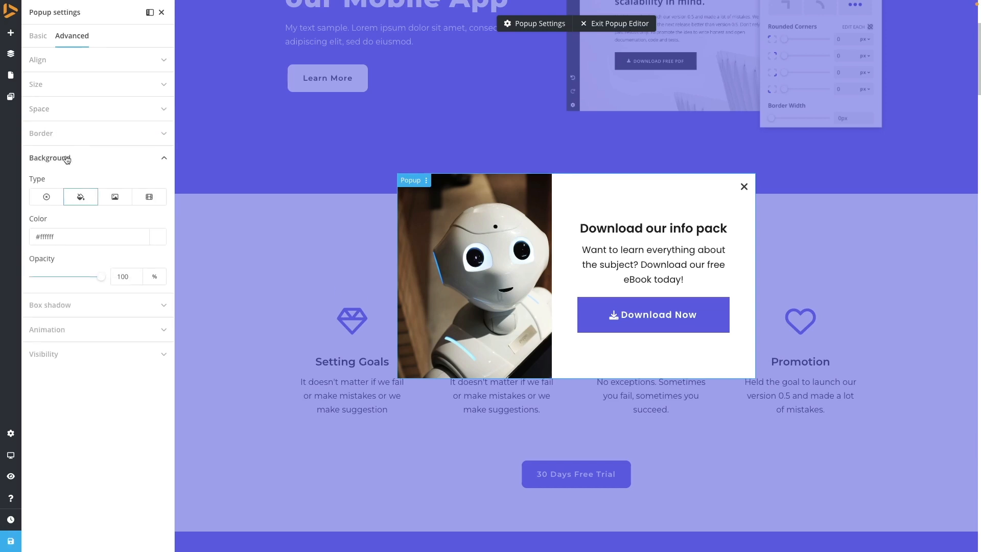
{"action": "left_click", "coordinate": [68, 159]}
{"action": "scroll", "coordinate": [317, 268], "scroll_direction": "up", "scroll_amount": 3}
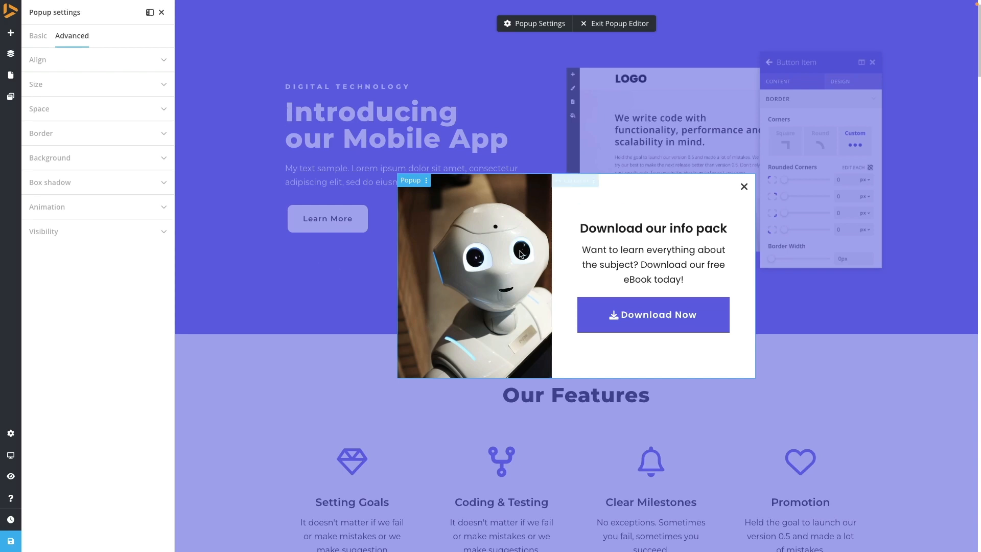
- Publish the current version of the popup and close the popup settings panel
{"action": "left_click", "coordinate": [10, 540]}
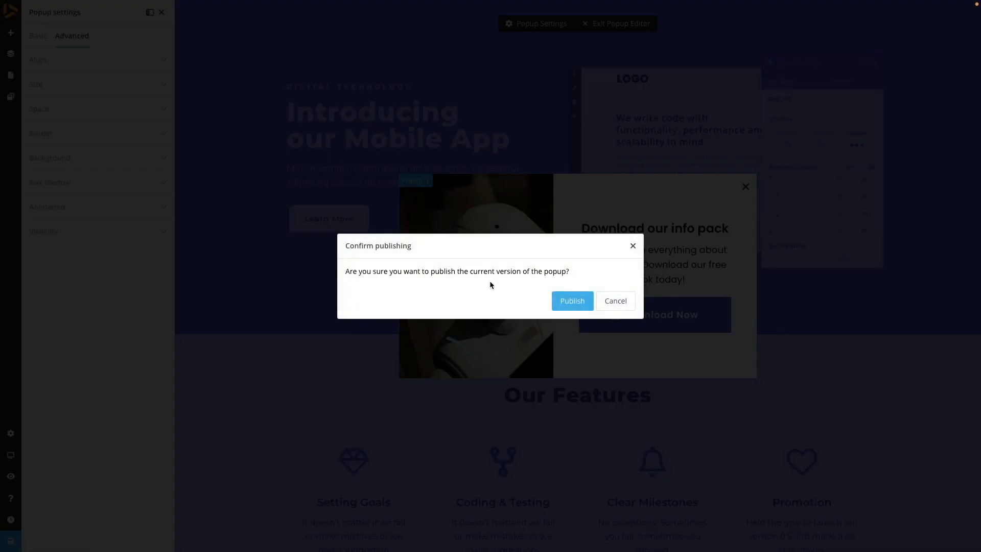
{"action": "left_click", "coordinate": [572, 300]}
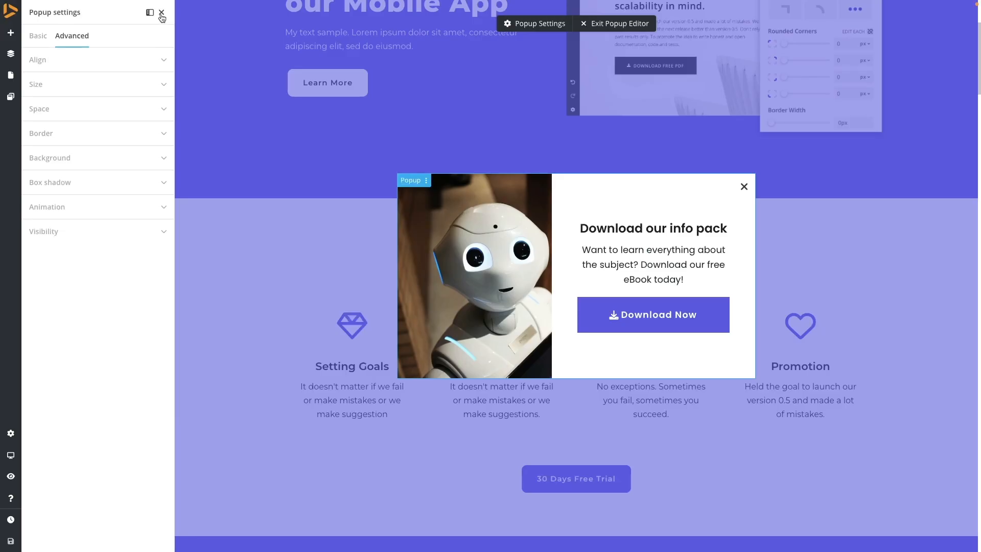
{"action": "left_click", "coordinate": [162, 14]}
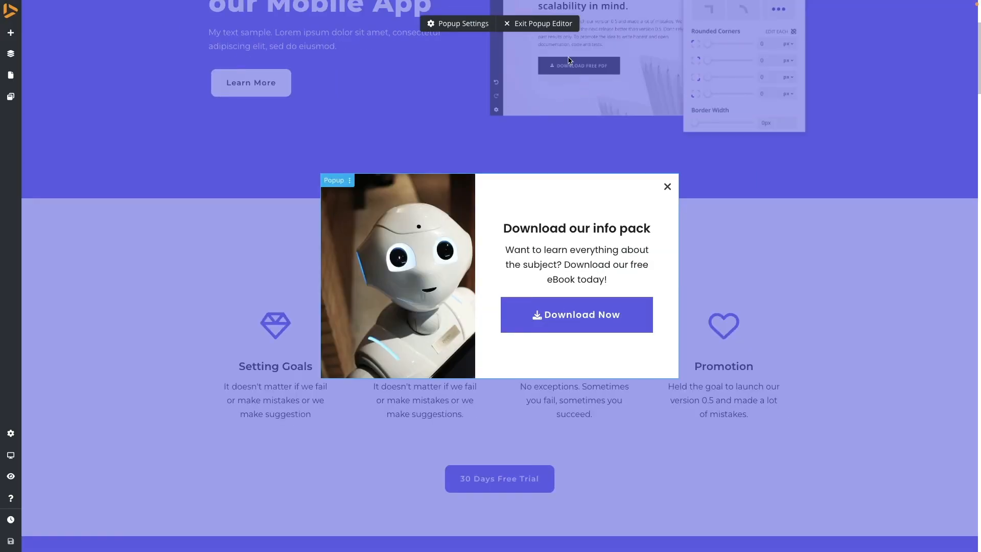
- Exit the popup editor and close the popups panel to return to the page
{"action": "left_click", "coordinate": [550, 24]}
{"action": "scroll", "coordinate": [265, 99], "scroll_direction": "up", "scroll_amount": 2}
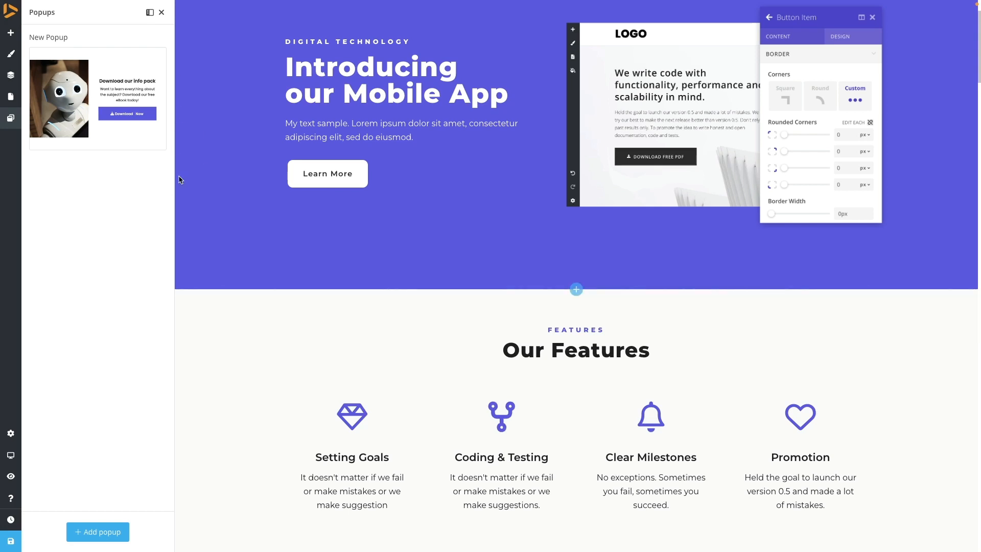
{"action": "left_click", "coordinate": [107, 91]}
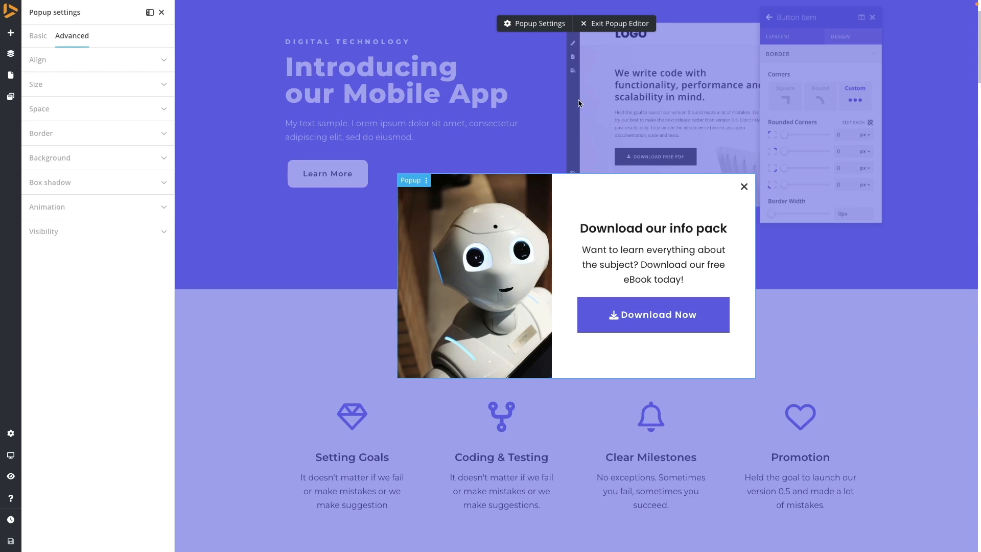
{"action": "left_click", "coordinate": [616, 28]}
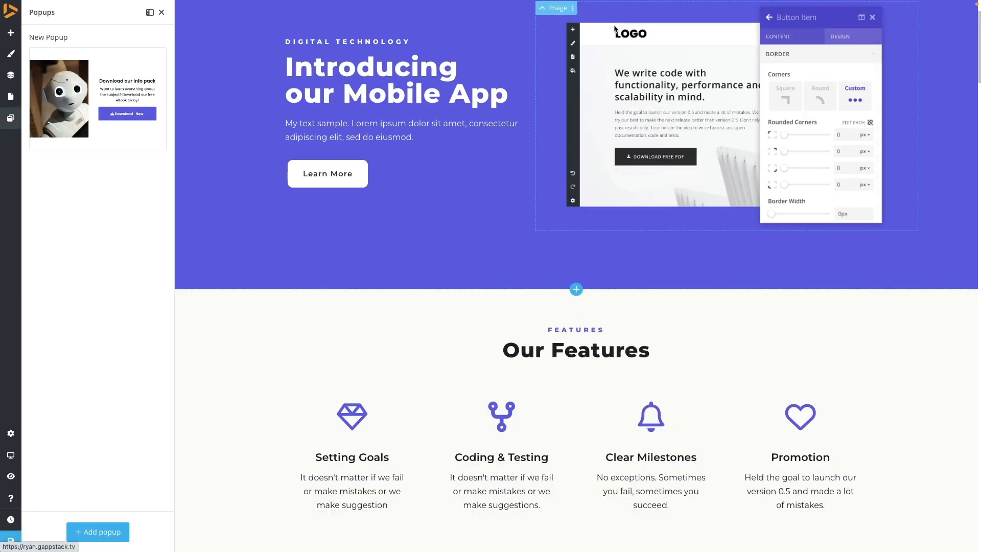
{"action": "left_click", "coordinate": [163, 14]}
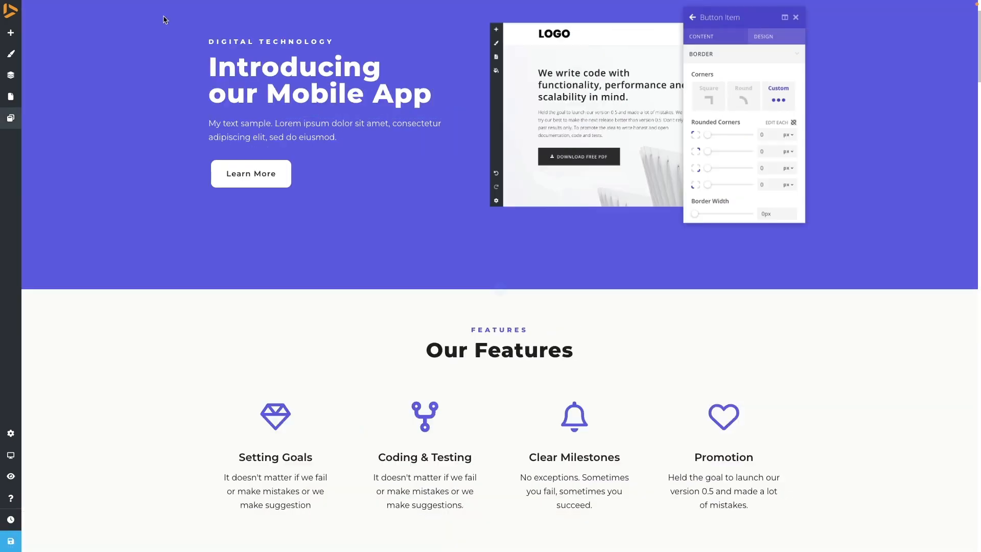
- Open the Learn More button's settings and set its redirect to Popup, choosing New Popup
{"action": "scroll", "coordinate": [357, 260], "scroll_direction": "up", "scroll_amount": 3}
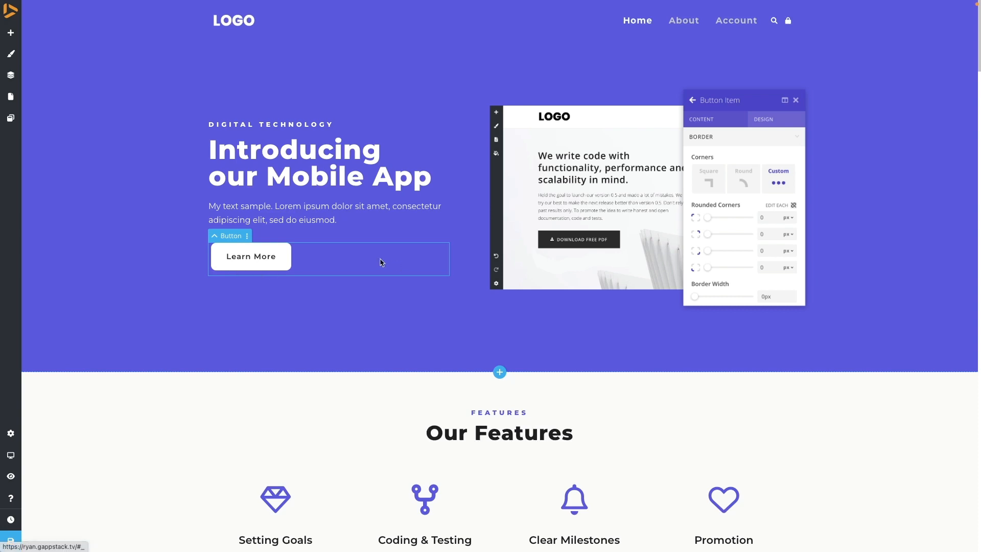
{"action": "right_click", "coordinate": [322, 267]}
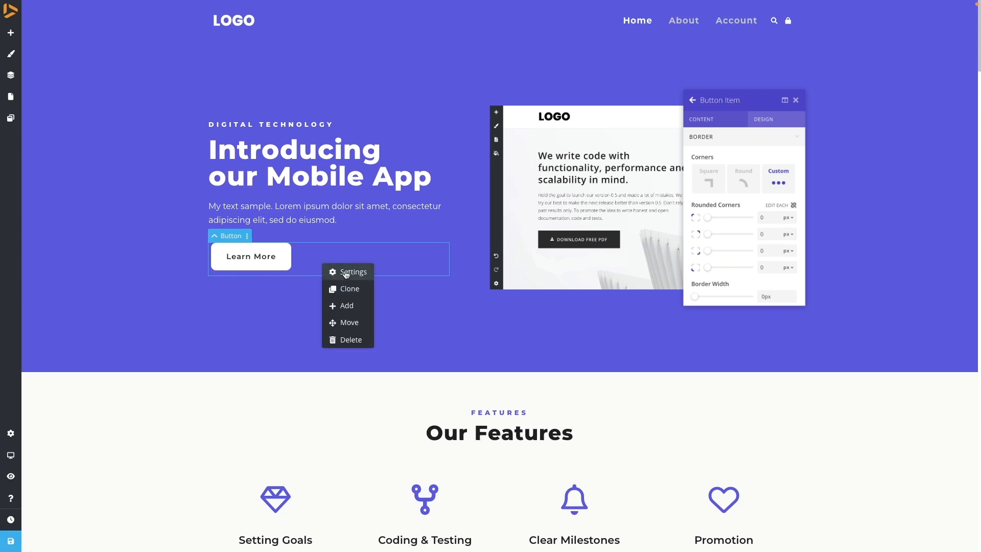
{"action": "left_click", "coordinate": [346, 273]}
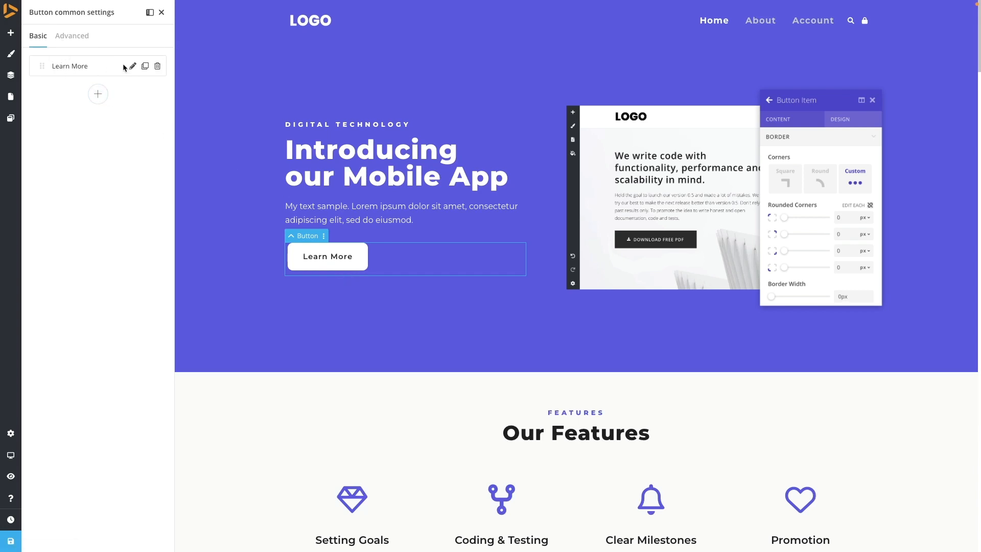
{"action": "left_click", "coordinate": [133, 67]}
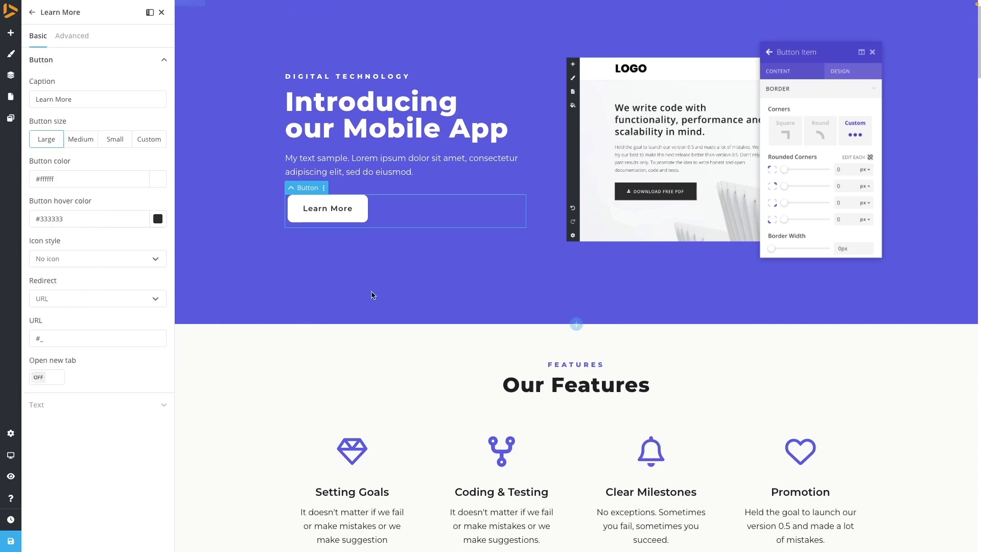
{"action": "left_click", "coordinate": [60, 302]}
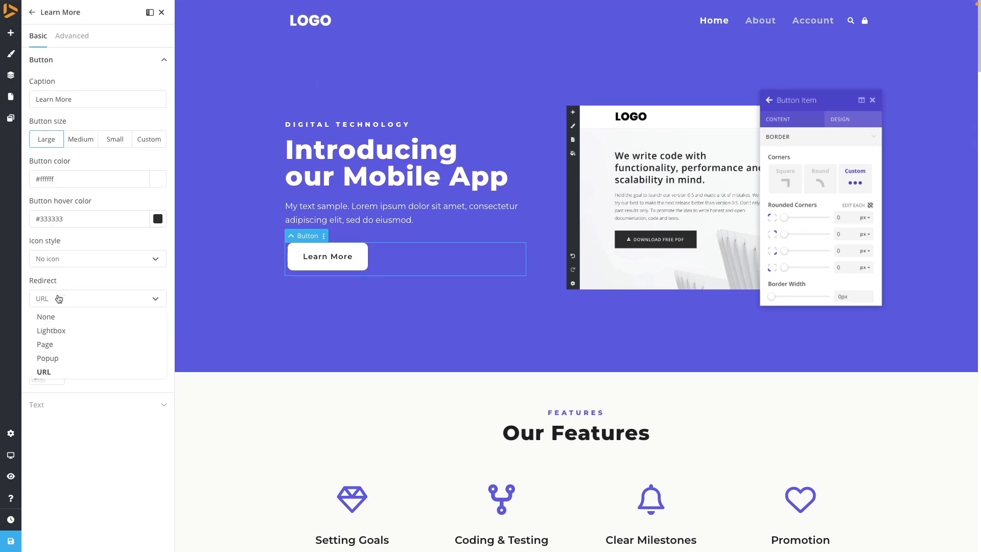
{"action": "left_click", "coordinate": [55, 362]}
{"action": "left_click", "coordinate": [68, 339]}
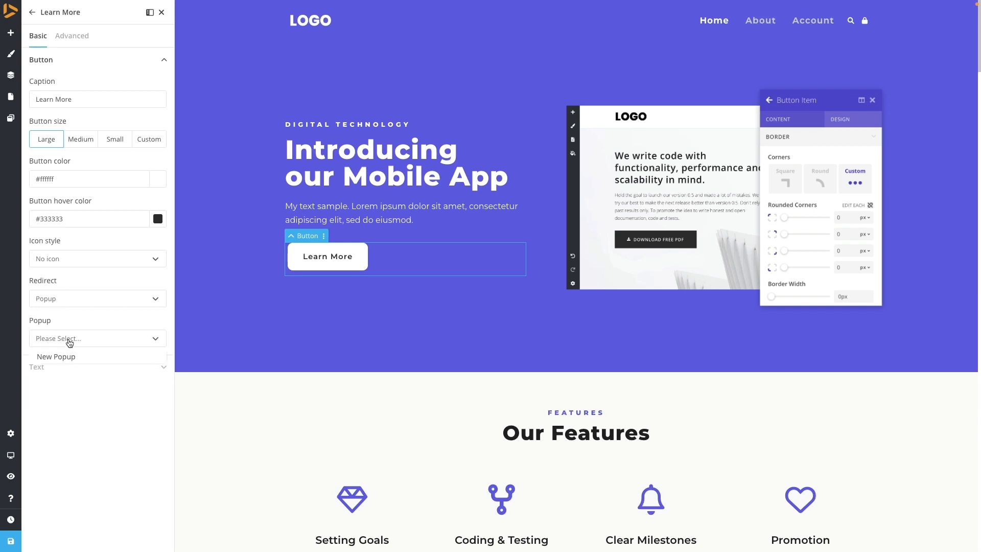
{"action": "left_click", "coordinate": [61, 356]}
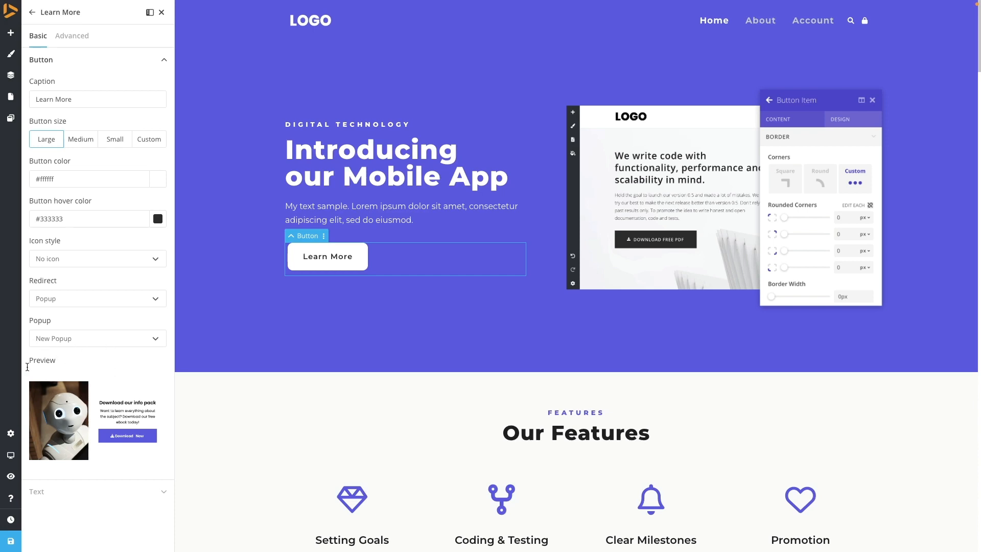
- Publish the current version of the page and close the button settings panel
{"action": "left_click", "coordinate": [12, 541]}
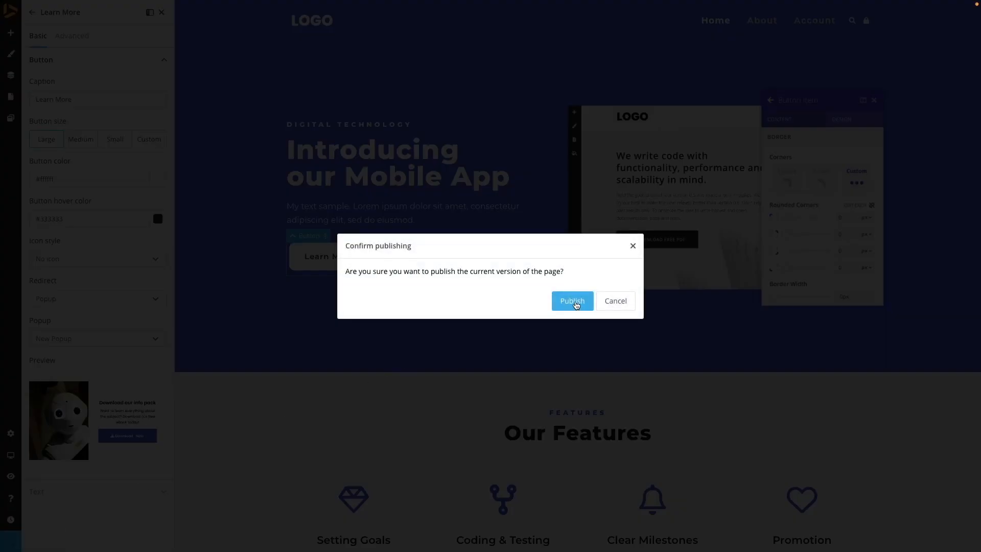
{"action": "left_click", "coordinate": [577, 301]}
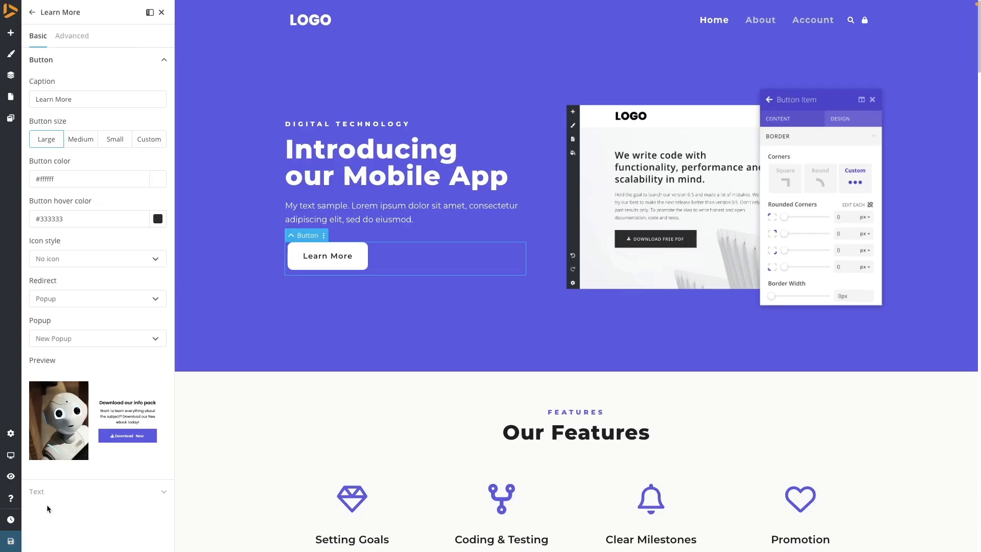
{"action": "left_click", "coordinate": [161, 12]}
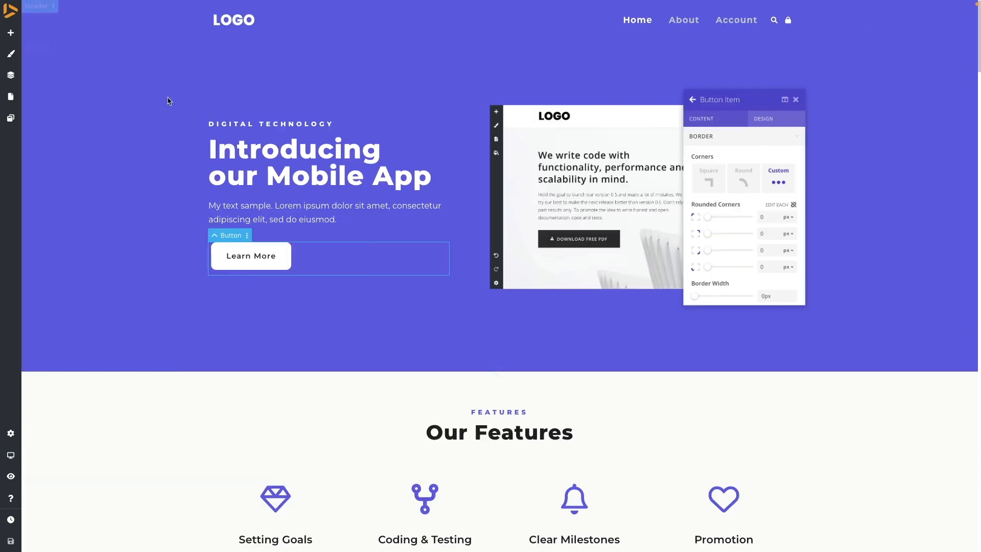
{"action": "left_click", "coordinate": [242, 266]}
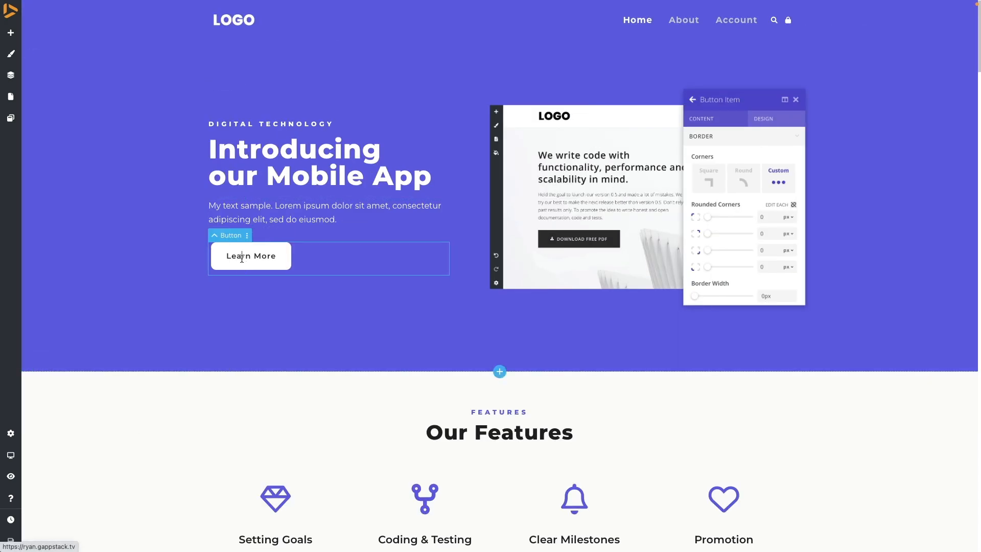
{"action": "type", "text": "y"}
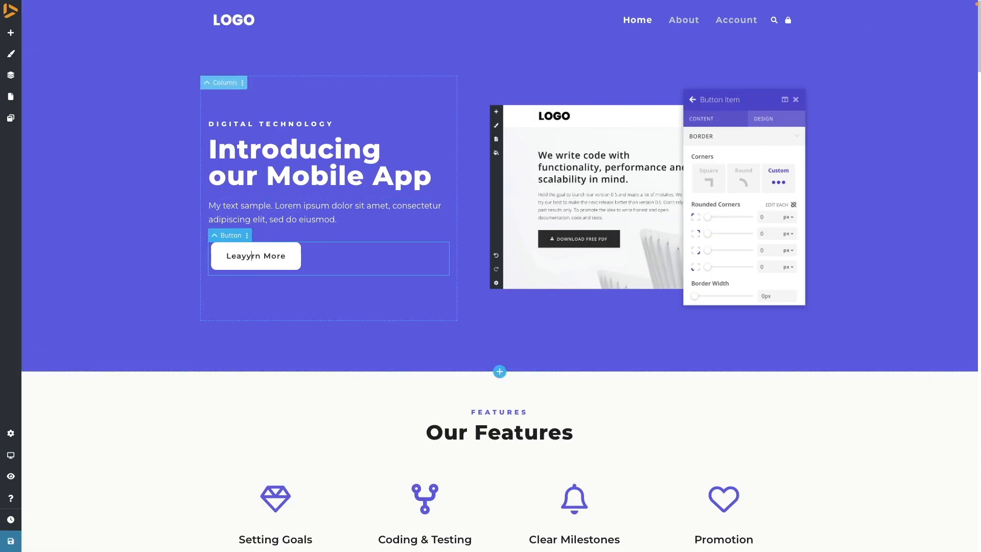
{"action": "key", "text": "BackSpace"}
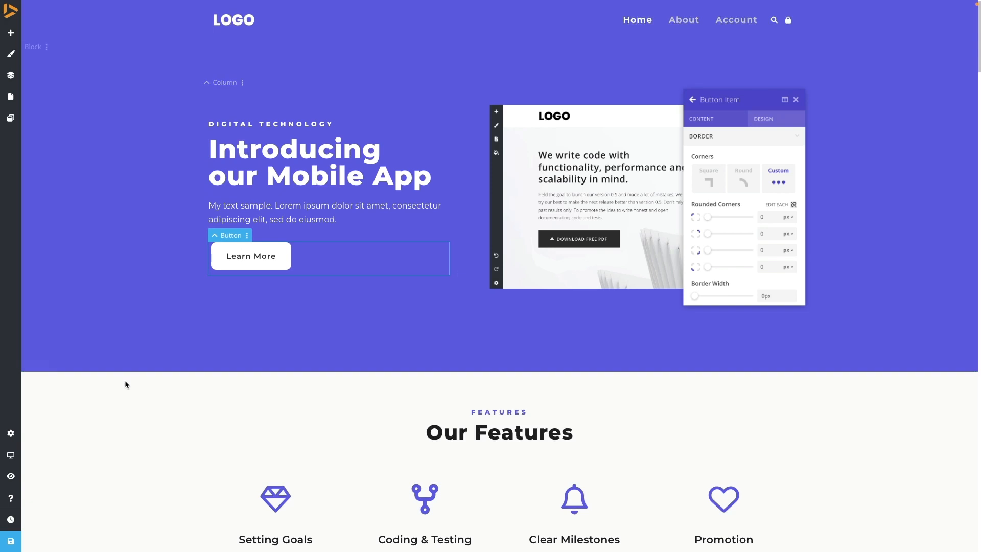
- Enable preview mode and test the Learn More button to open the popup
{"action": "left_click", "coordinate": [11, 476]}
{"action": "left_click", "coordinate": [284, 259]}
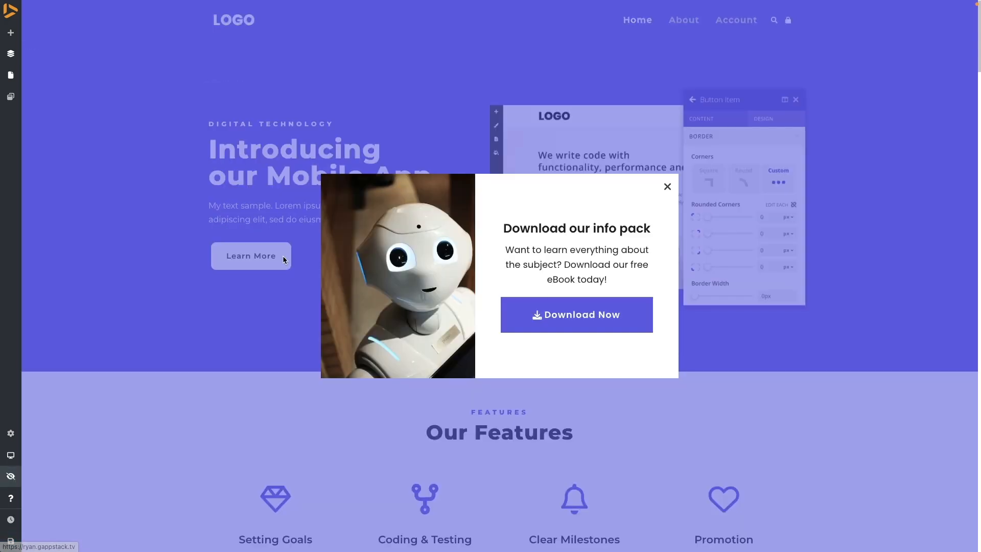